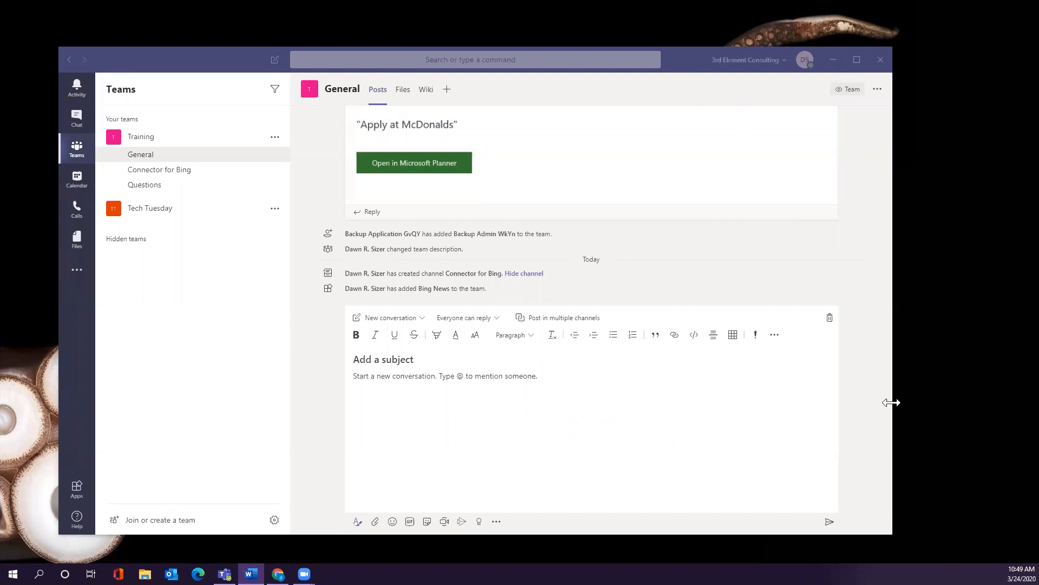
Enlarge the Teams window by widening it to the right and left and making it taller.
drag(892, 402, 1001, 403)
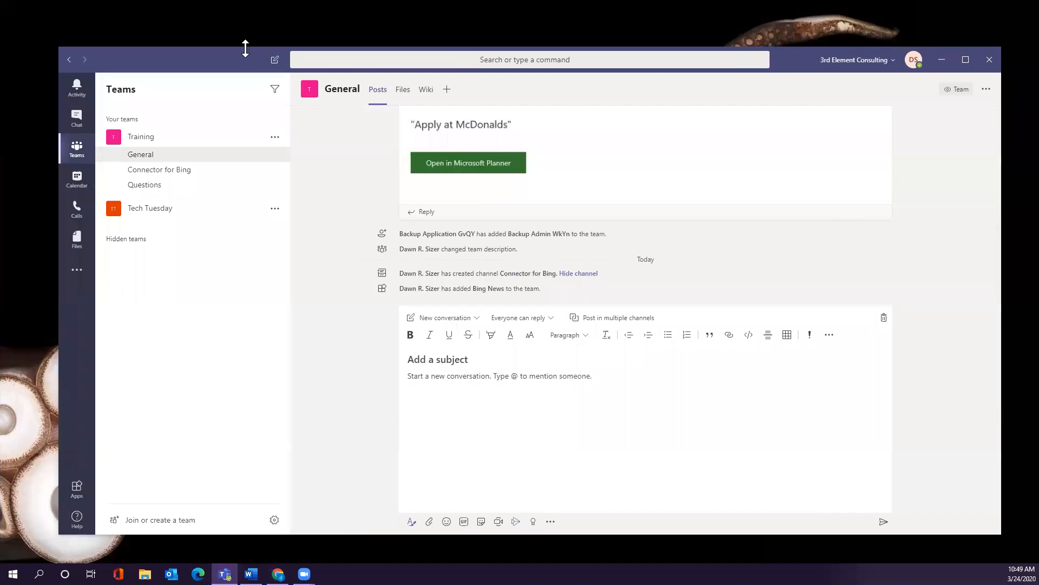
drag(245, 48, 245, 31)
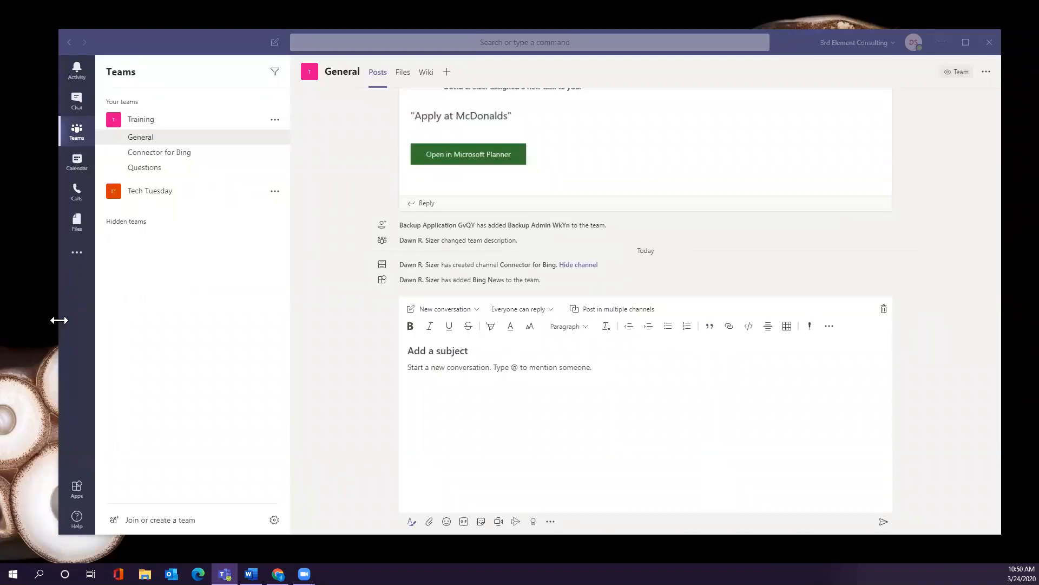
drag(59, 320, 39, 320)
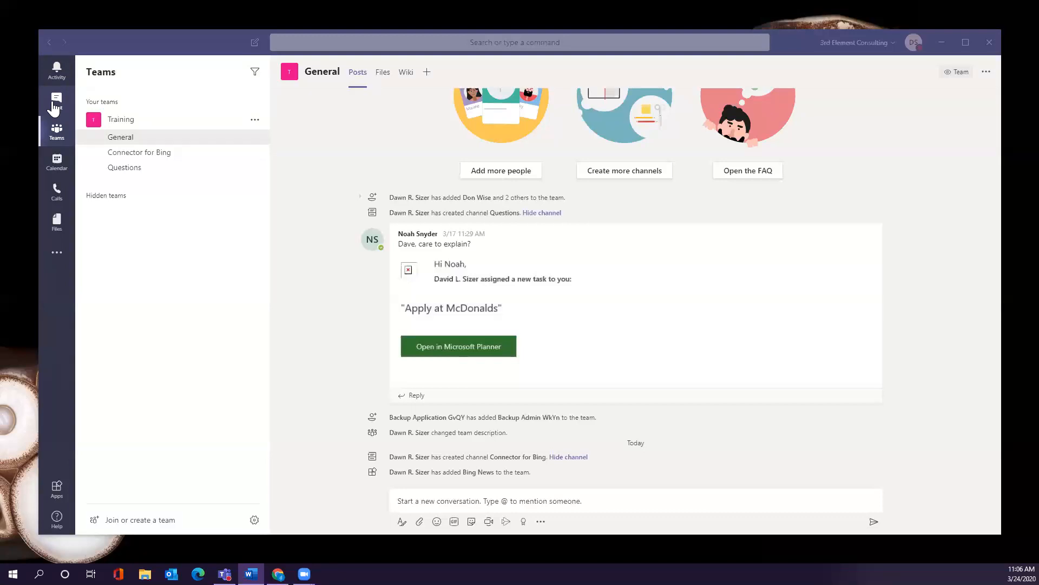
Switch to the Chat area to see the list of recent chats.
click(54, 104)
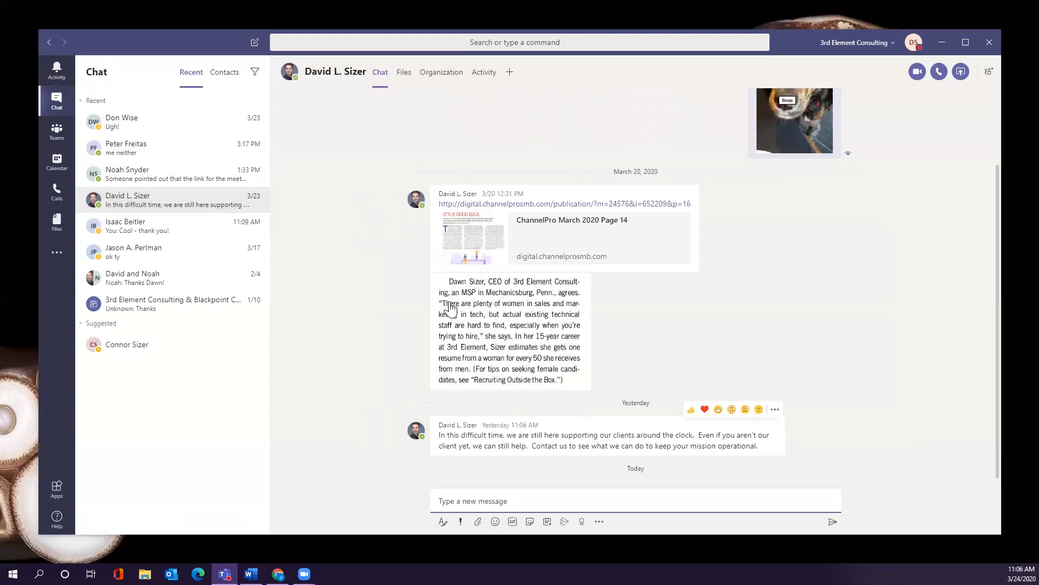
Open a new conversation with the contact listed under Suggested.
click(135, 346)
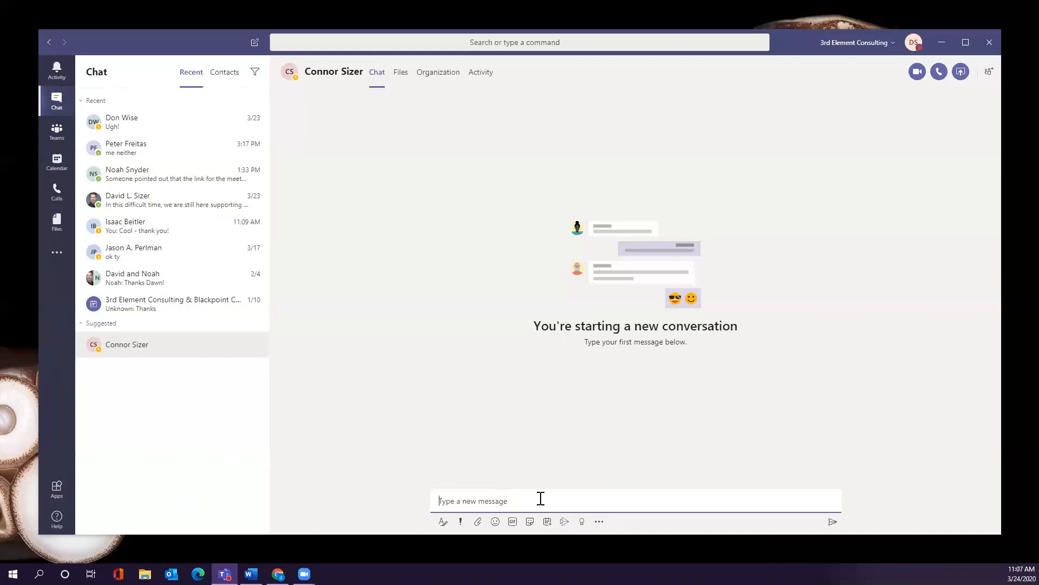
text(test  @dav)
key(BackSpace)
key(BackSpace)
key(BackSpace)
key(BackSpace)
click(51, 134)
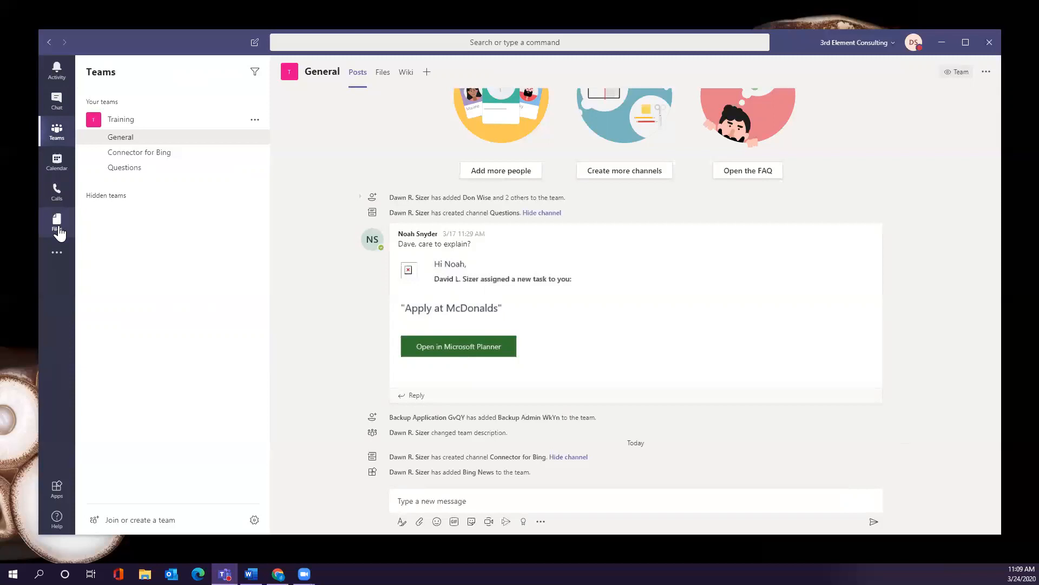
click(56, 490)
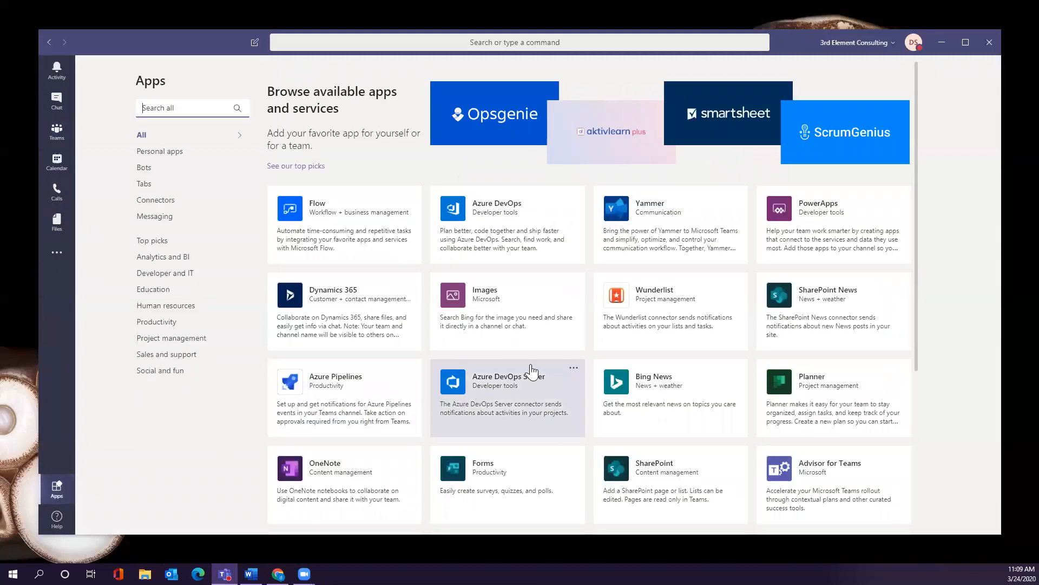
scroll(533, 379, down, 5)
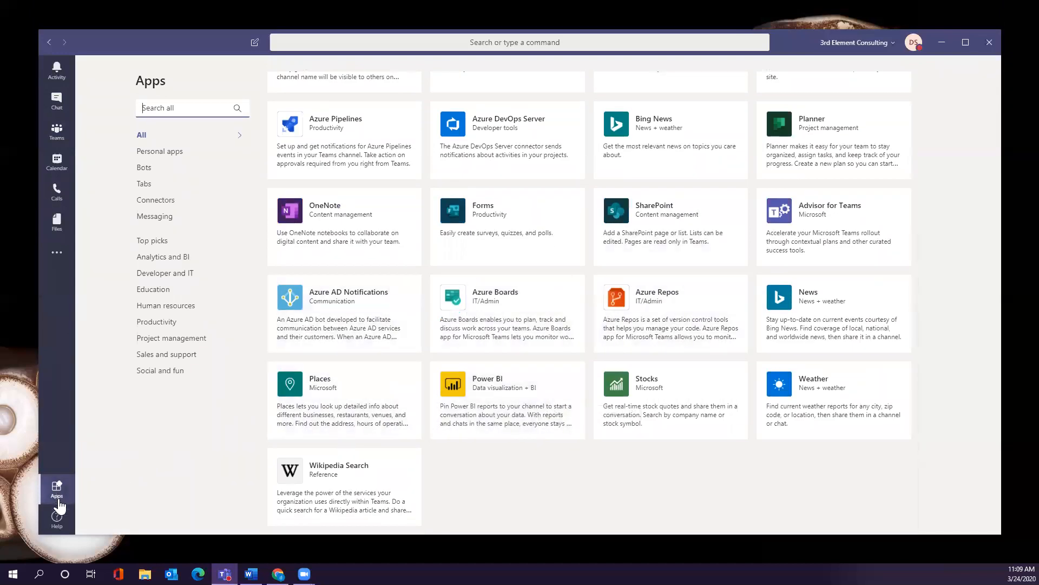
click(58, 133)
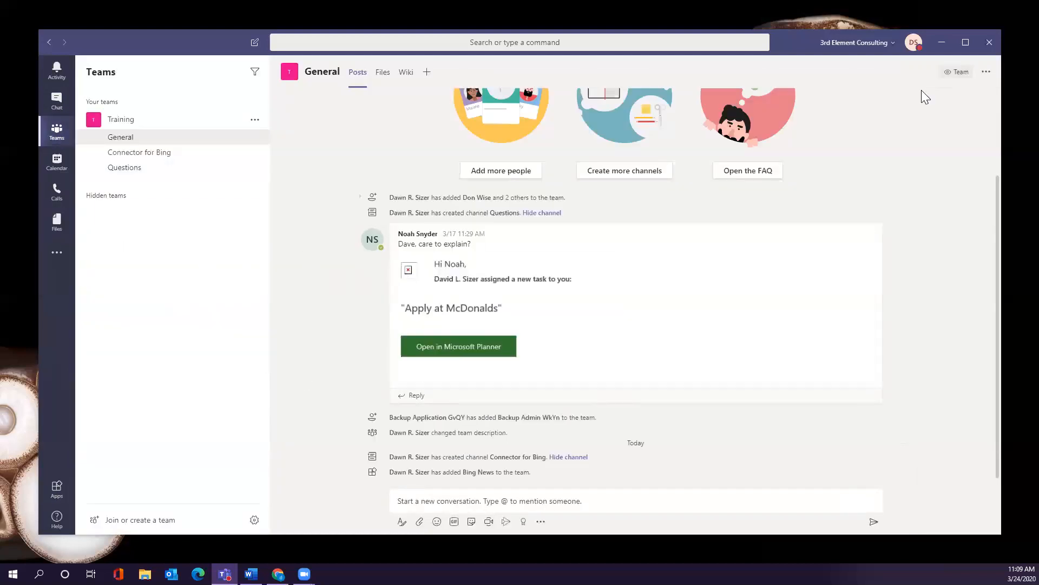
Rerun the recent 'toilet paper' search to list its three matching messages.
click(336, 43)
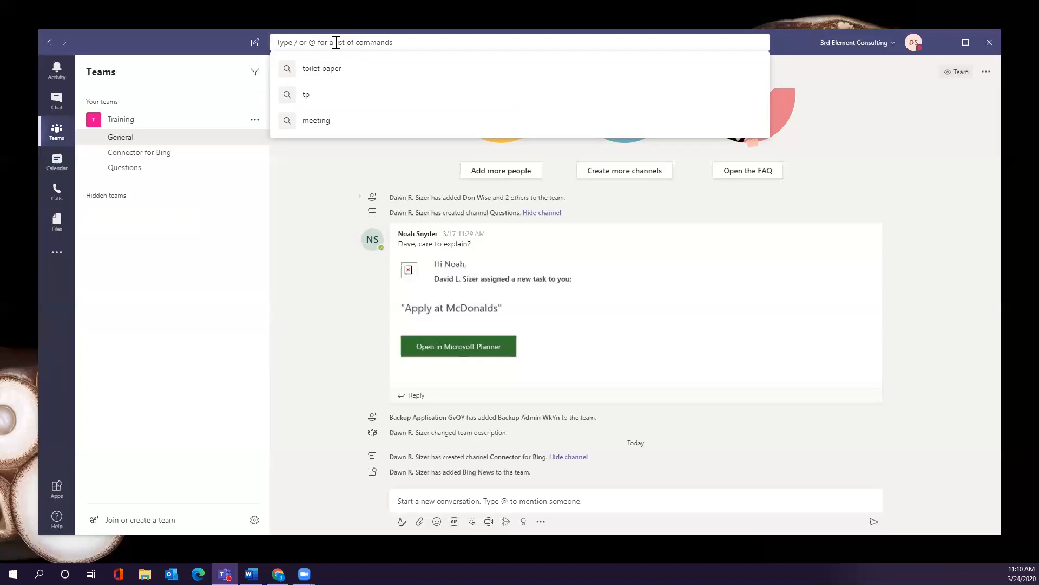
click(340, 70)
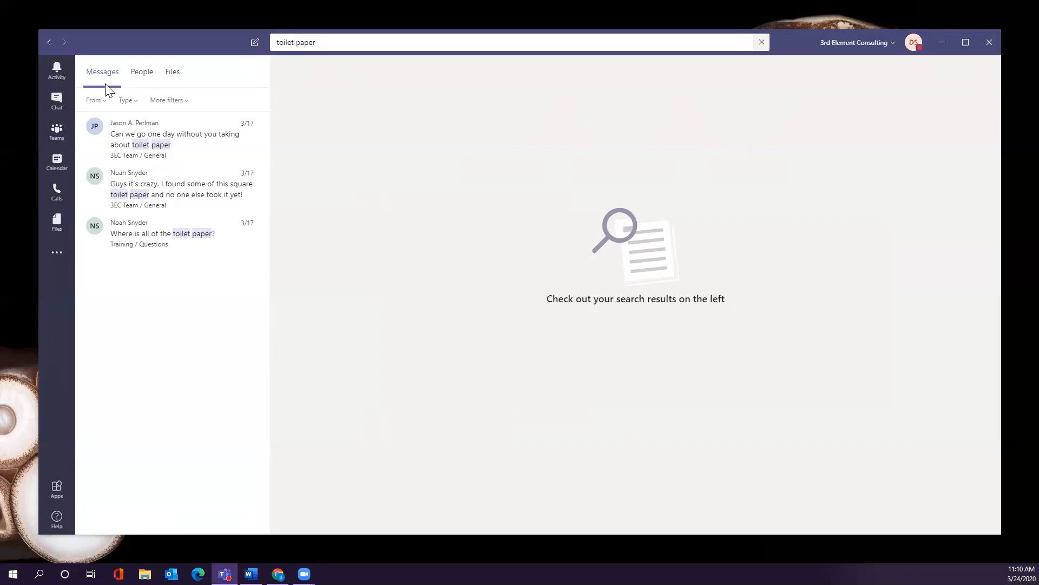
Check People results for 'toilet paper', return to Messages, and select the search term.
click(138, 76)
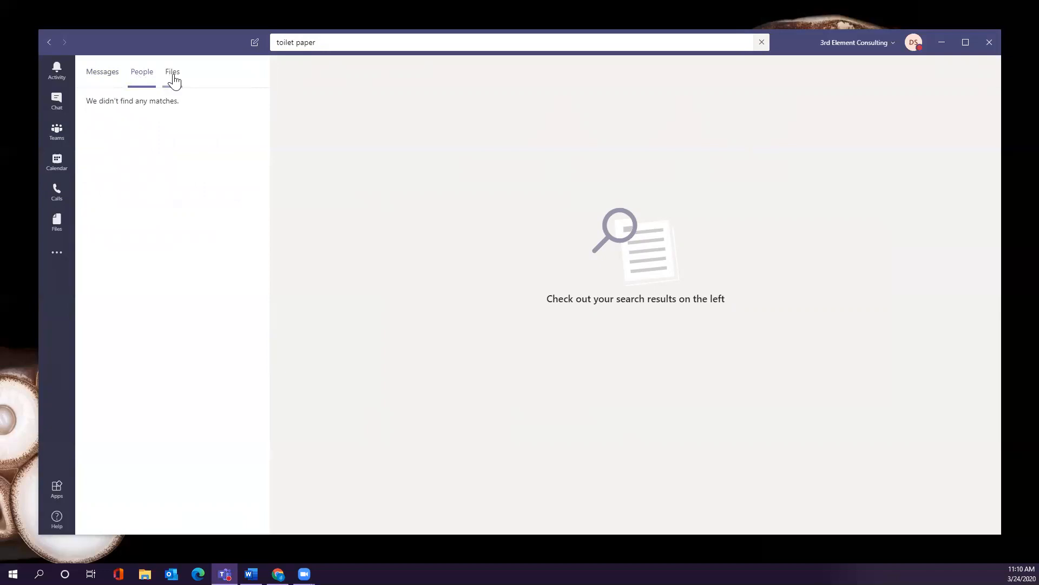
click(104, 76)
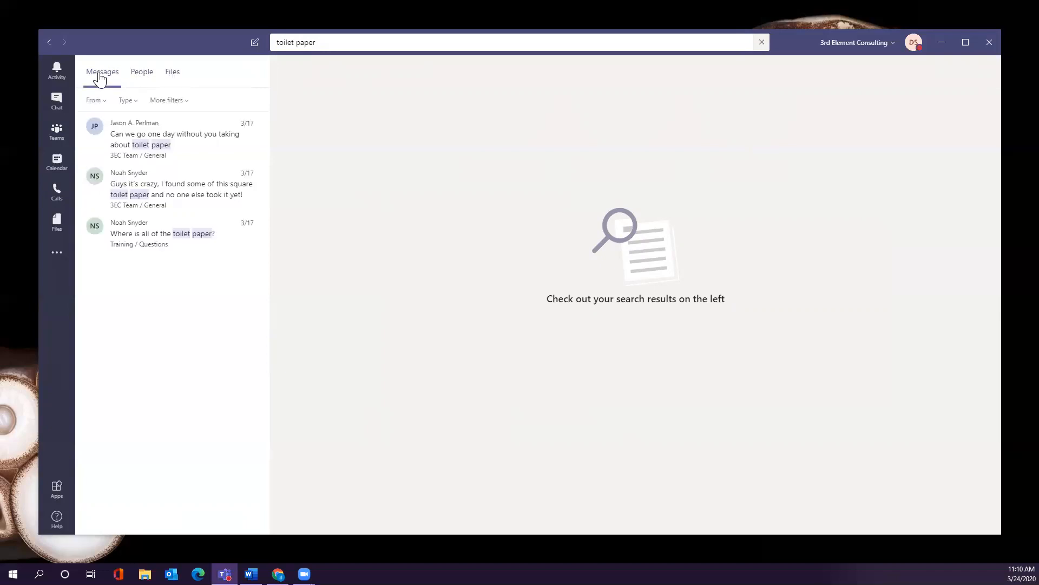
click(290, 43)
drag(291, 44, 268, 44)
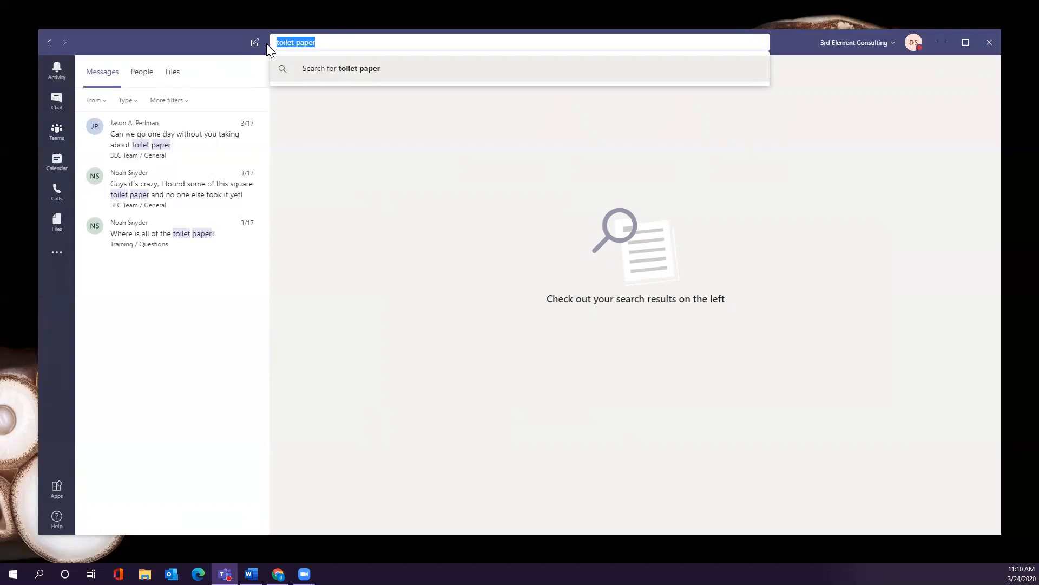
Browse the slash commands in the search box, then show the @ mention list.
text(/)
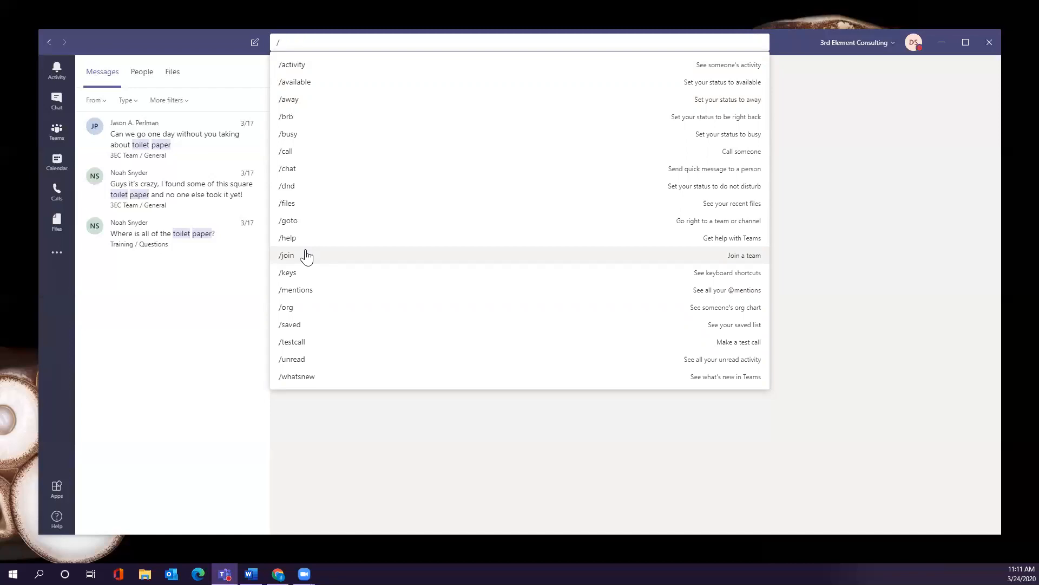
key(BackSpace)
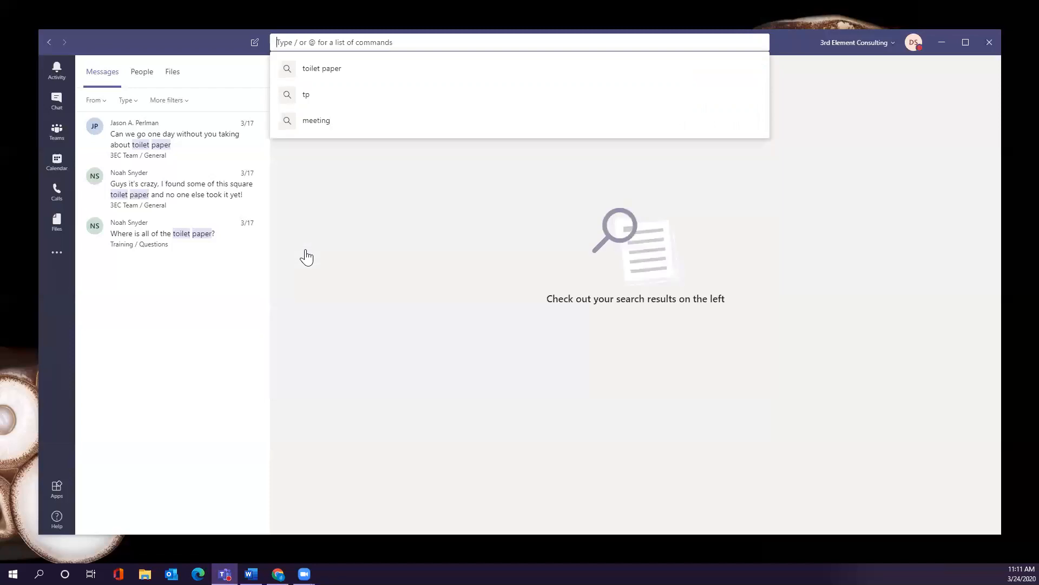
text(@)
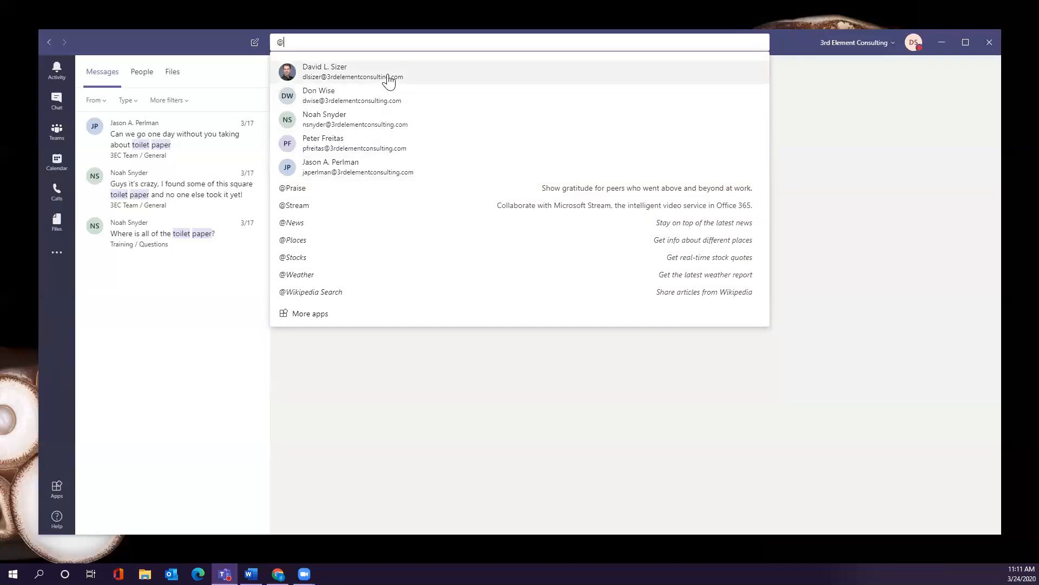
click(360, 189)
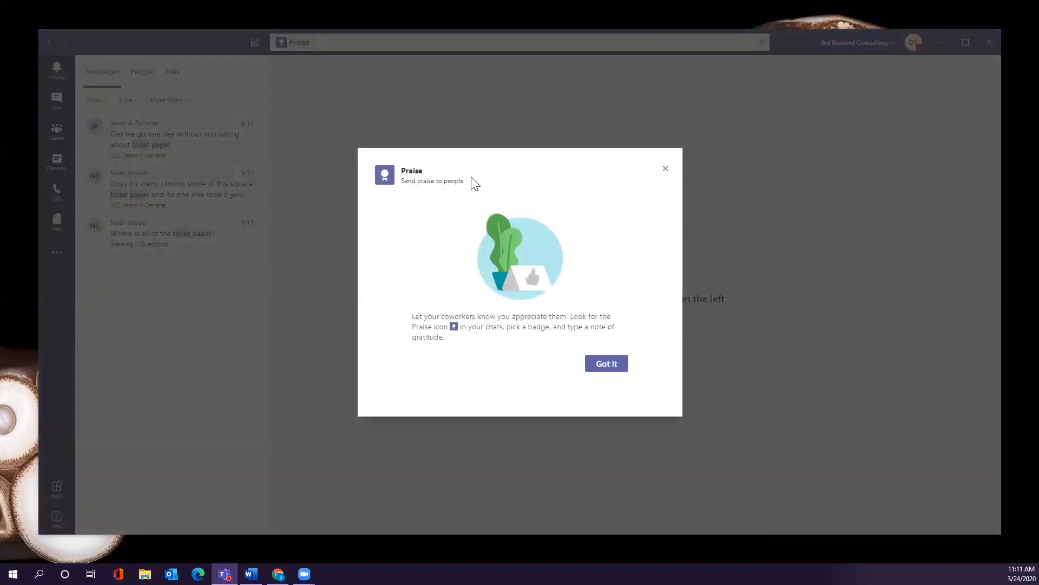
click(604, 364)
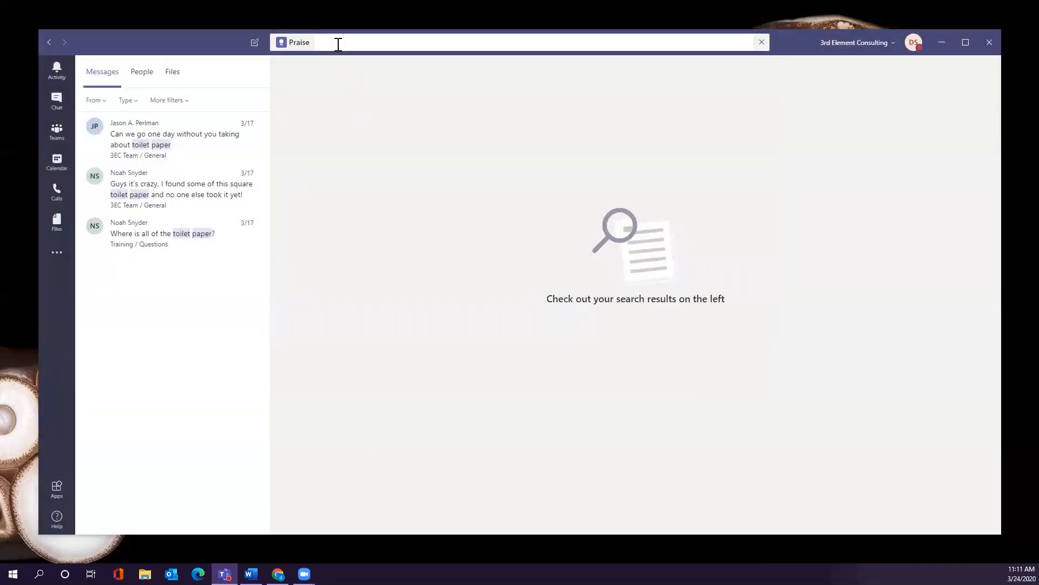
text(@david)
key(BackSpace)
key(BackSpace)
key(BackSpace)
key(BackSpace)
key(BackSpace)
key(BackSpace)
key(BackSpace)
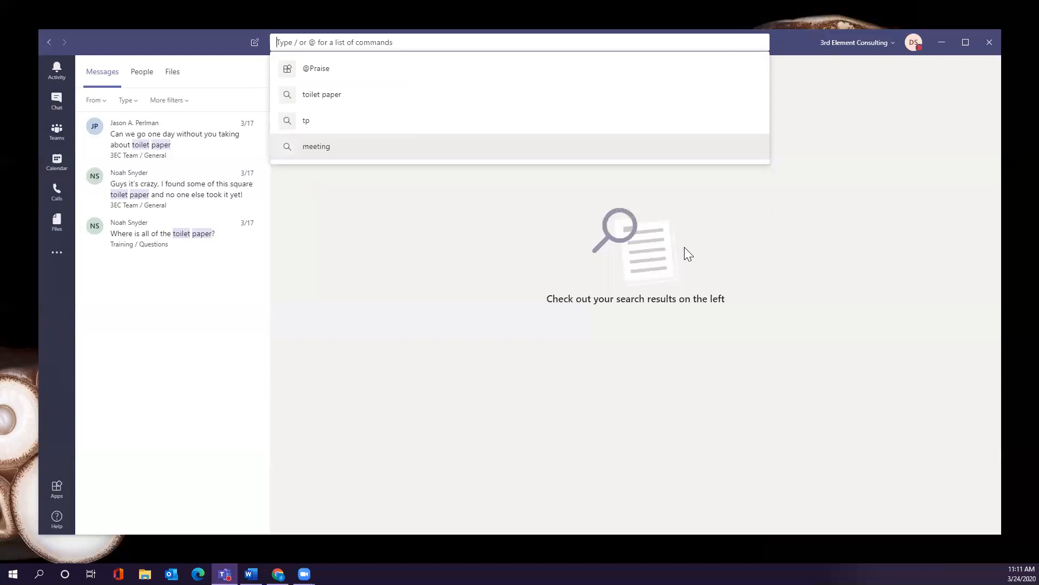
click(824, 192)
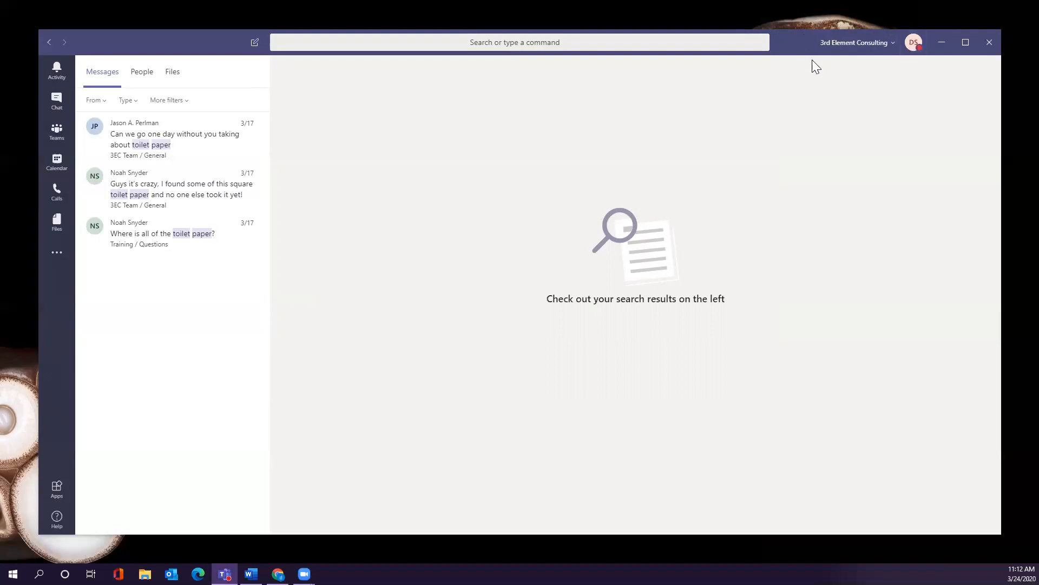
Show the organization switcher listing 3rd Element Consulting and The Channel Company (Guest).
click(893, 46)
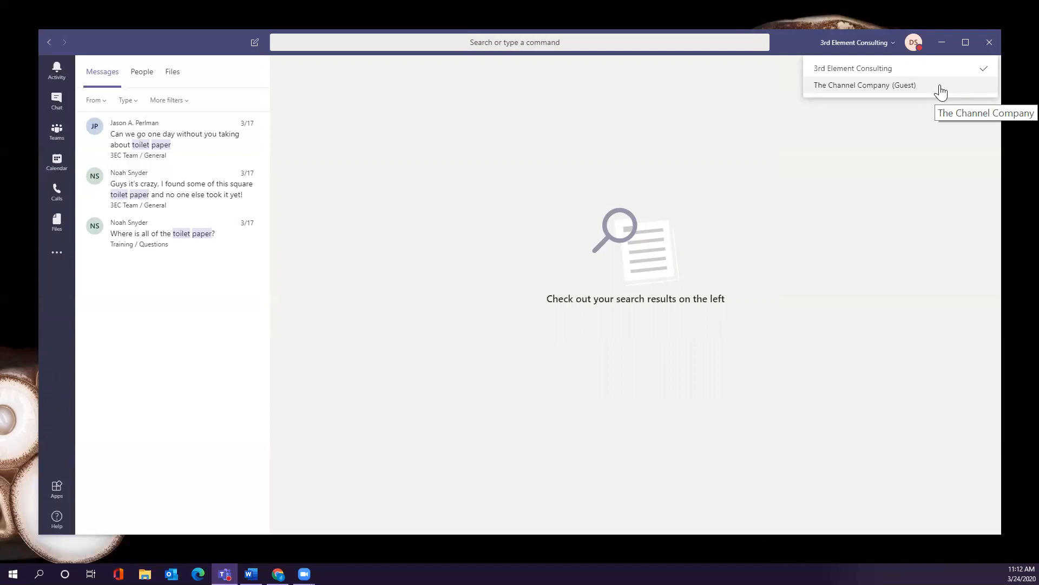
Open Settings from the profile menu and view the Notifications page.
click(914, 49)
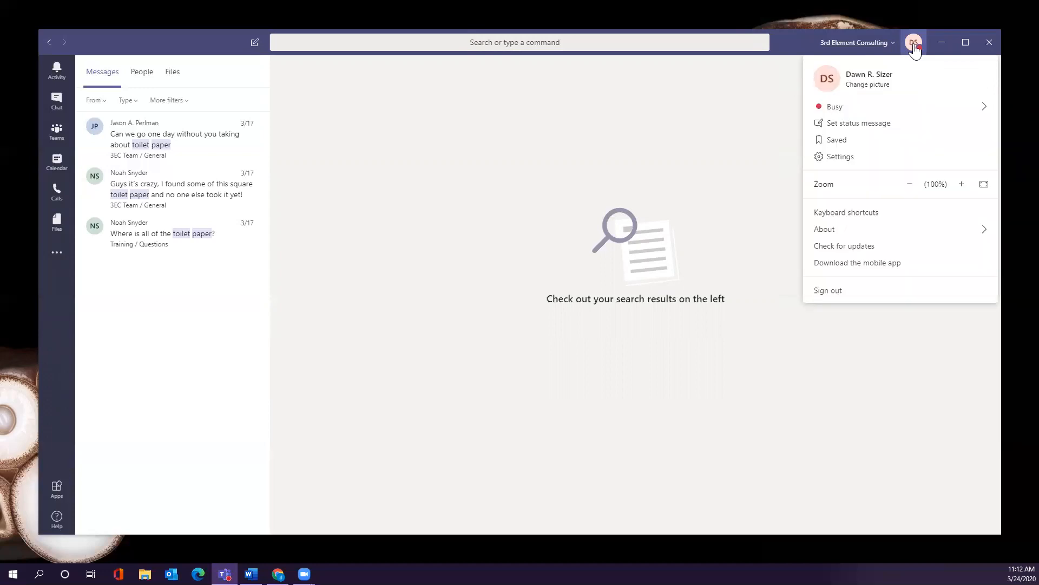
click(902, 162)
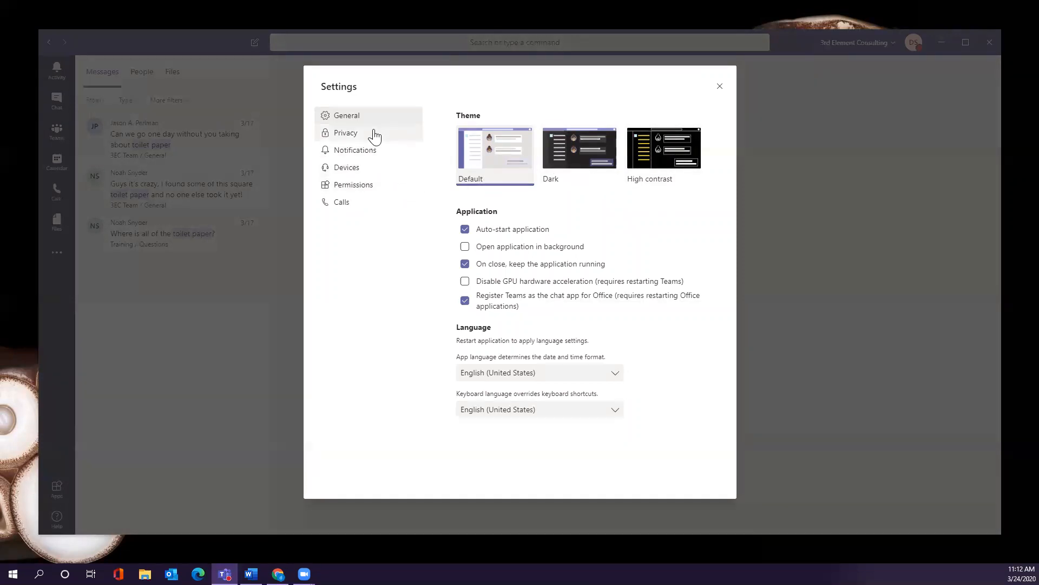
click(377, 156)
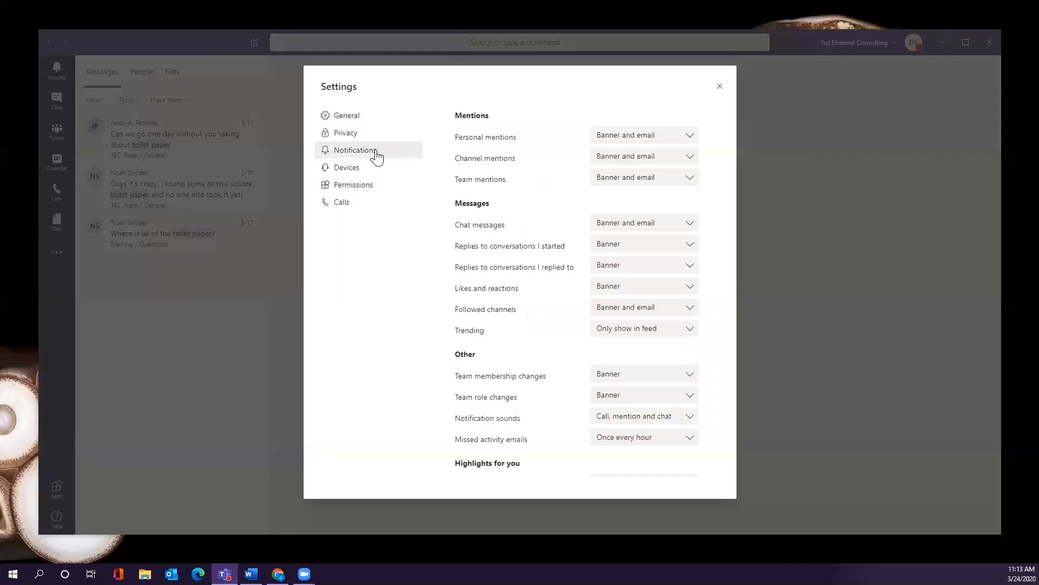
Review the Personal mentions notification choices, then show the Devices settings for headset and camera.
click(682, 142)
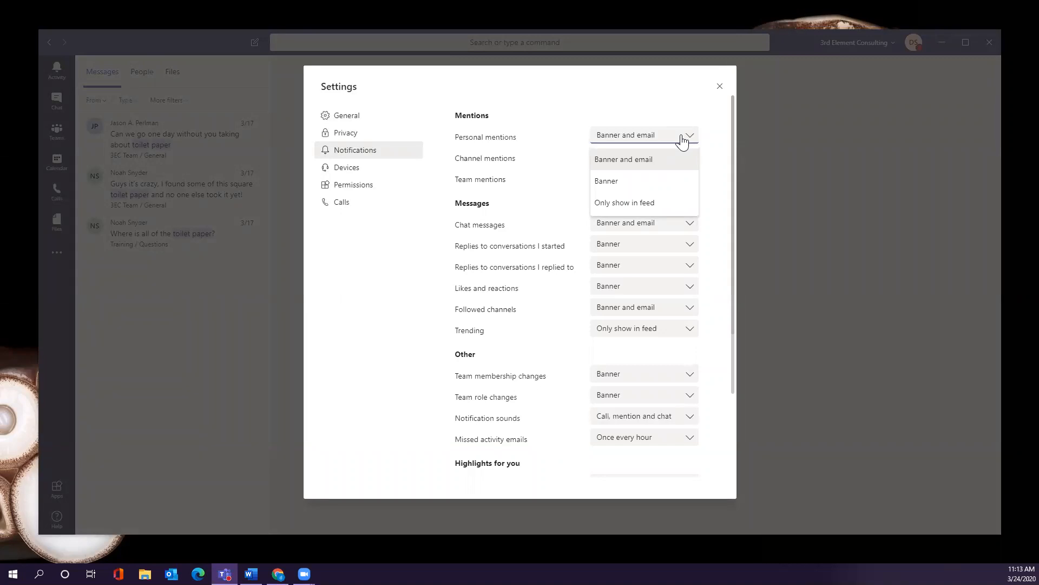
click(380, 169)
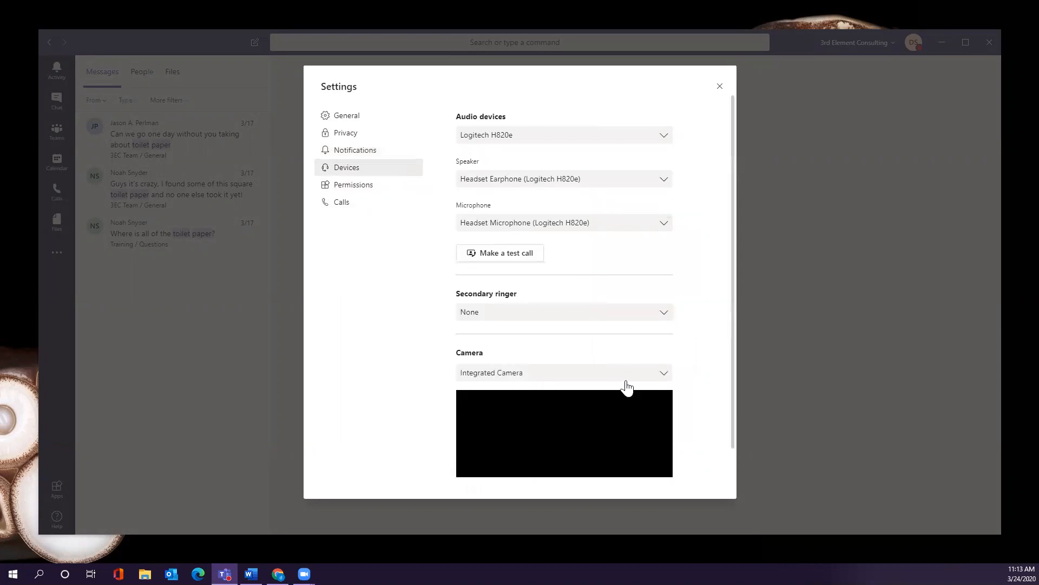
Review the Permissions and Calls settings, close Settings, and show the Teams list.
scroll(653, 353, down, 1)
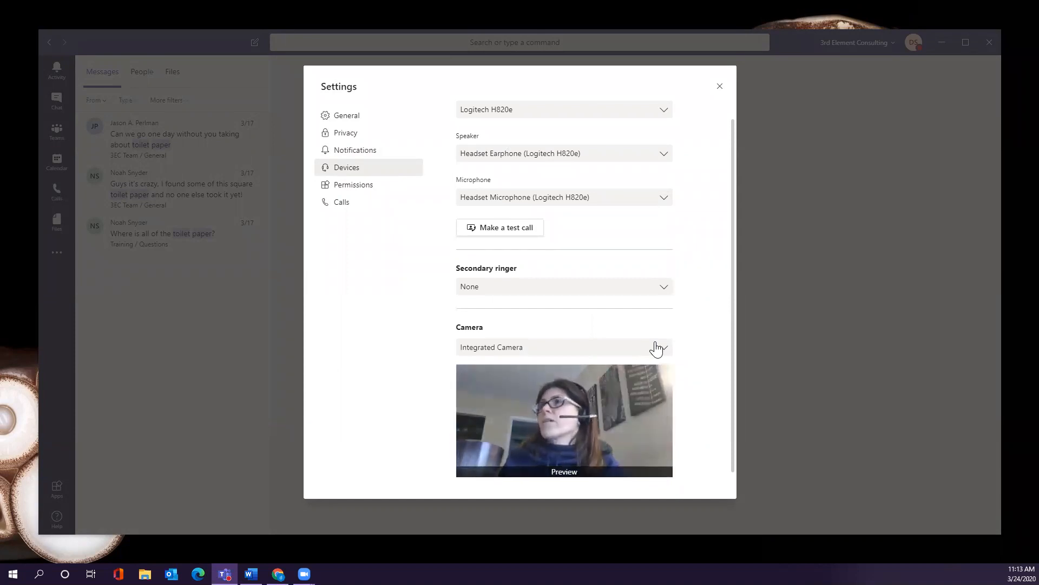
click(387, 193)
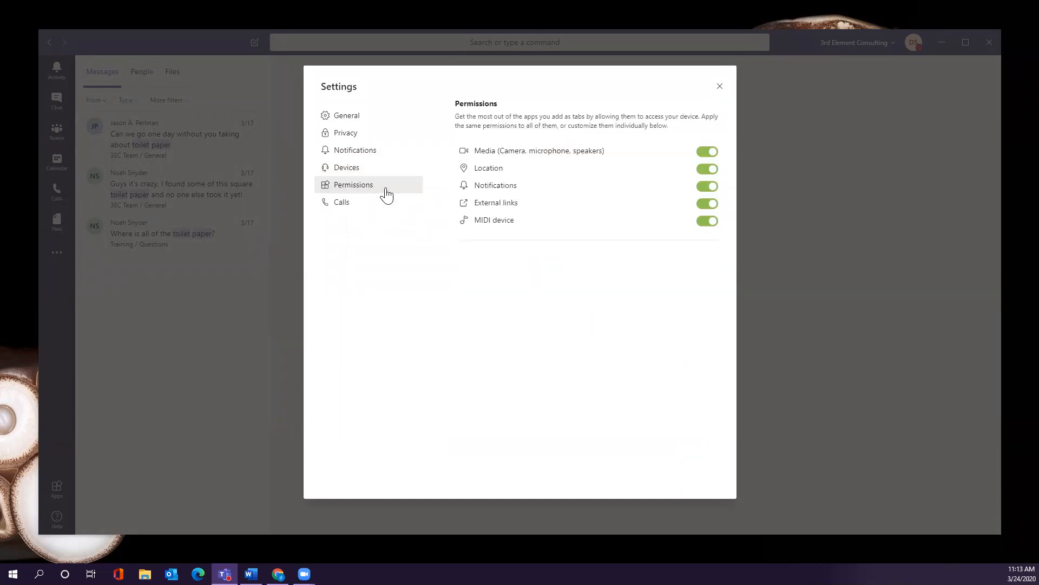
click(377, 209)
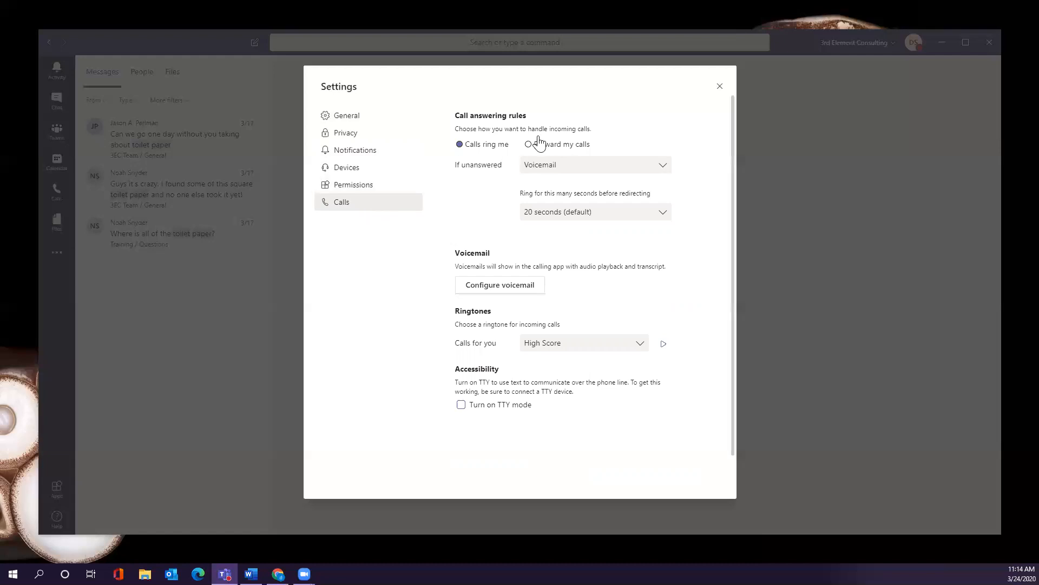
click(720, 87)
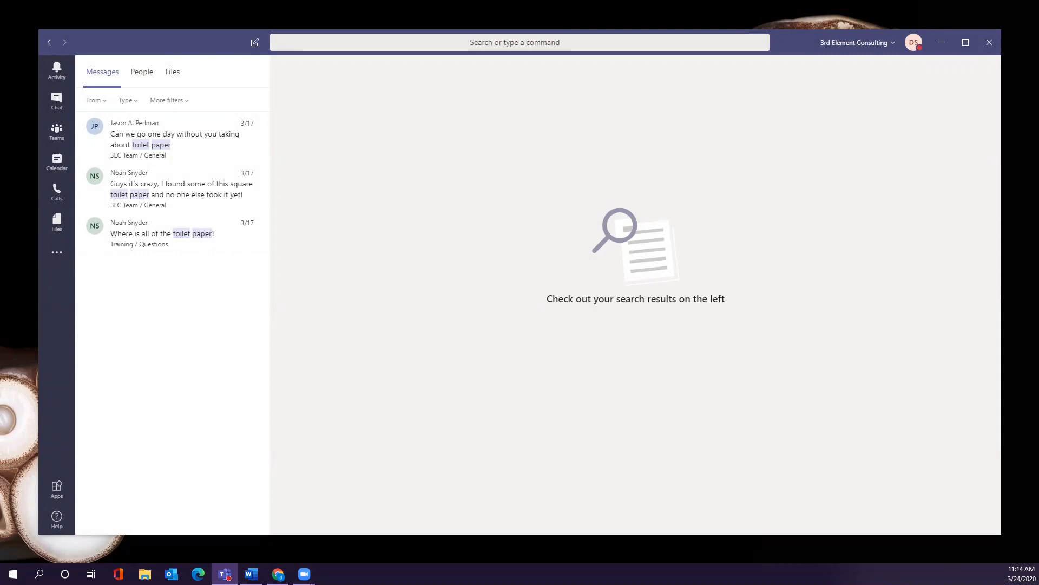
click(64, 141)
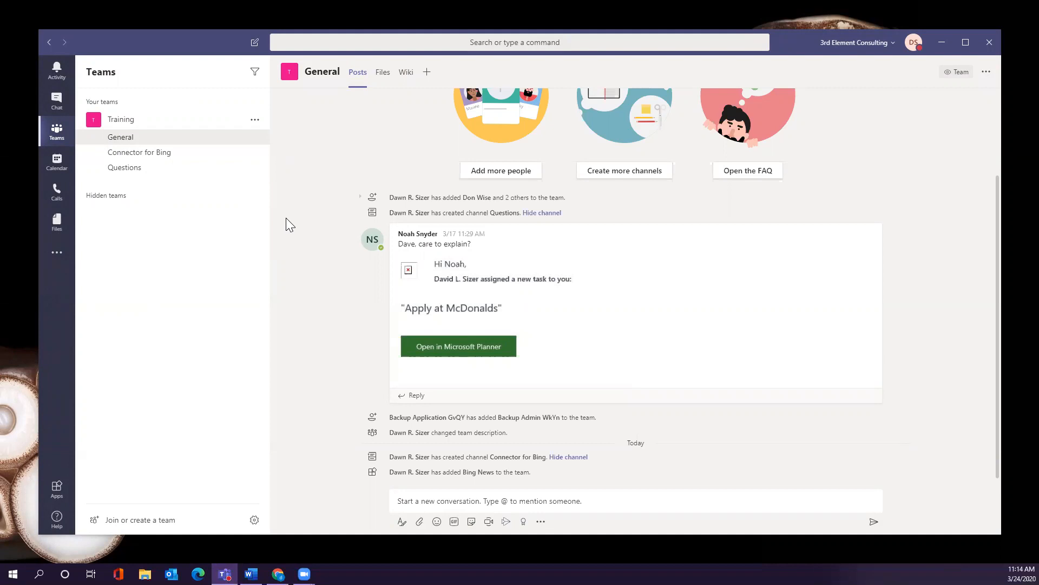
Open the more-options menu for the Training team.
click(258, 124)
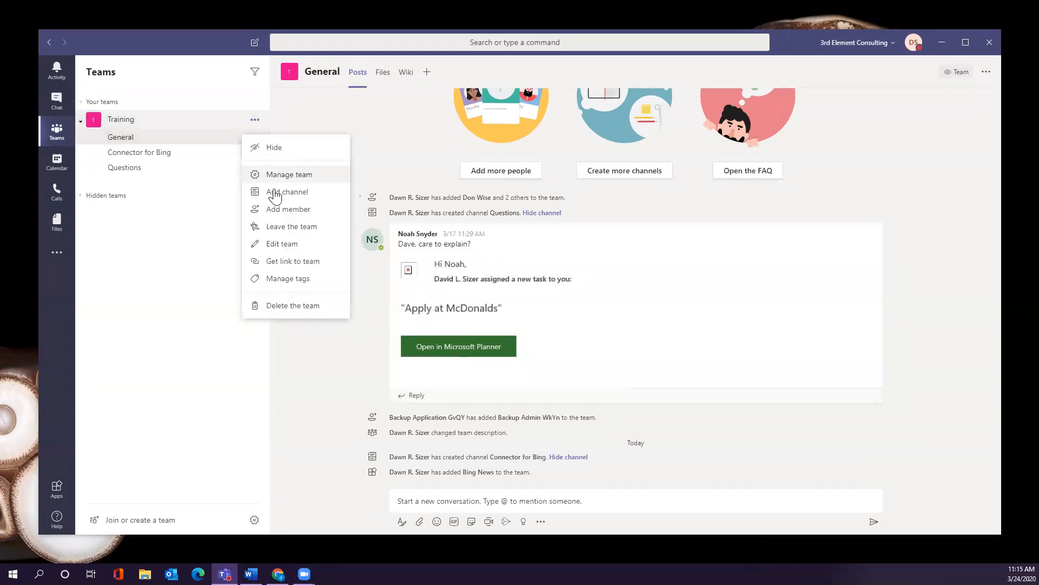
Add an outside person's e-mail address to the Training team as a guest member.
click(278, 213)
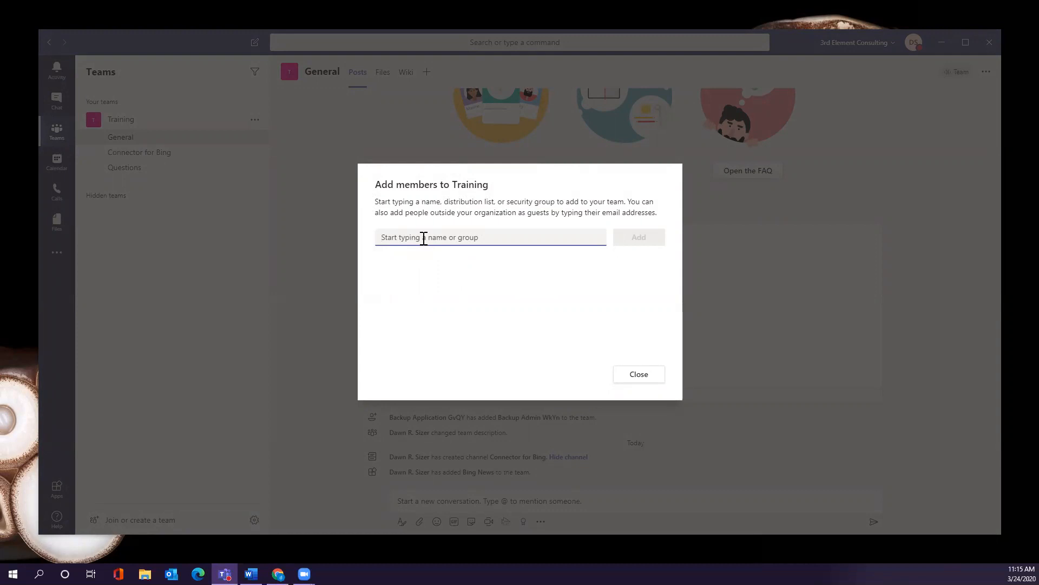
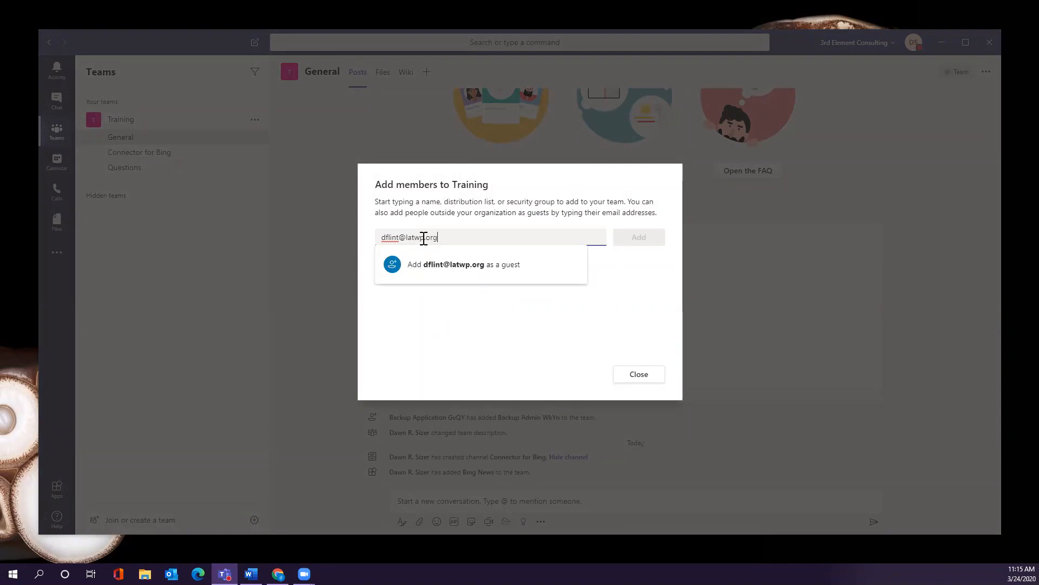
click(535, 280)
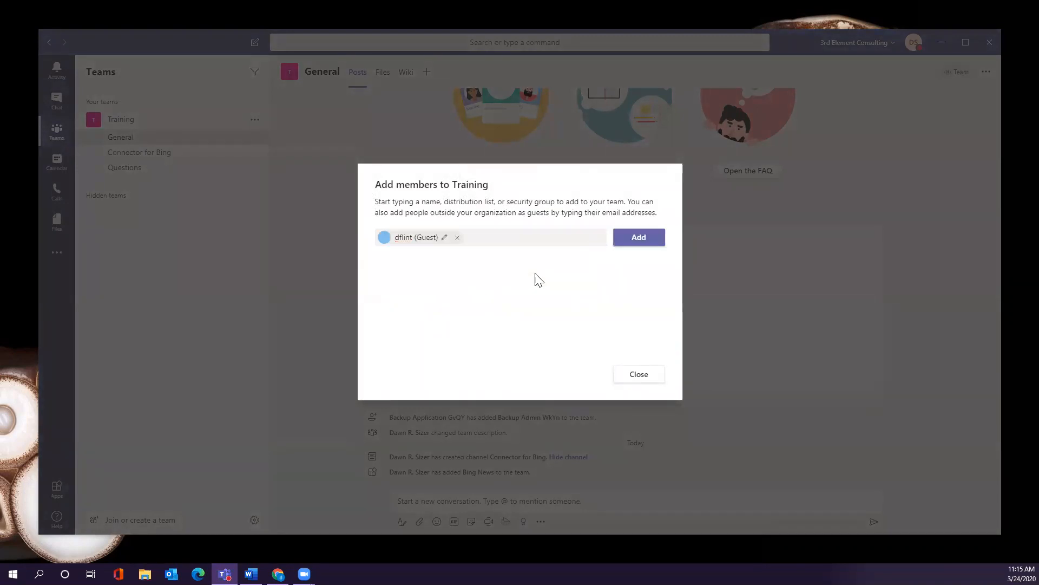
click(636, 235)
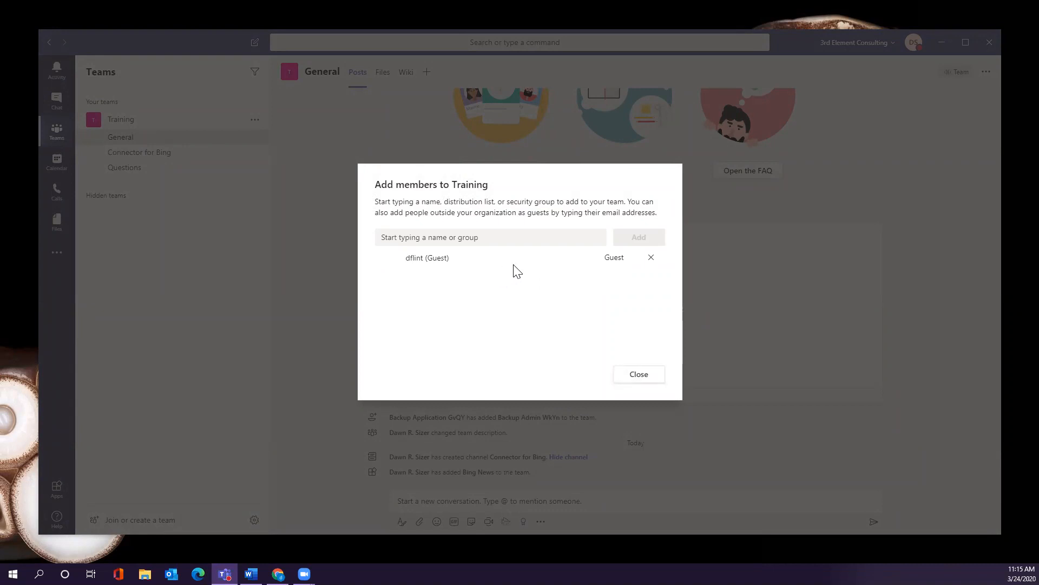
click(649, 380)
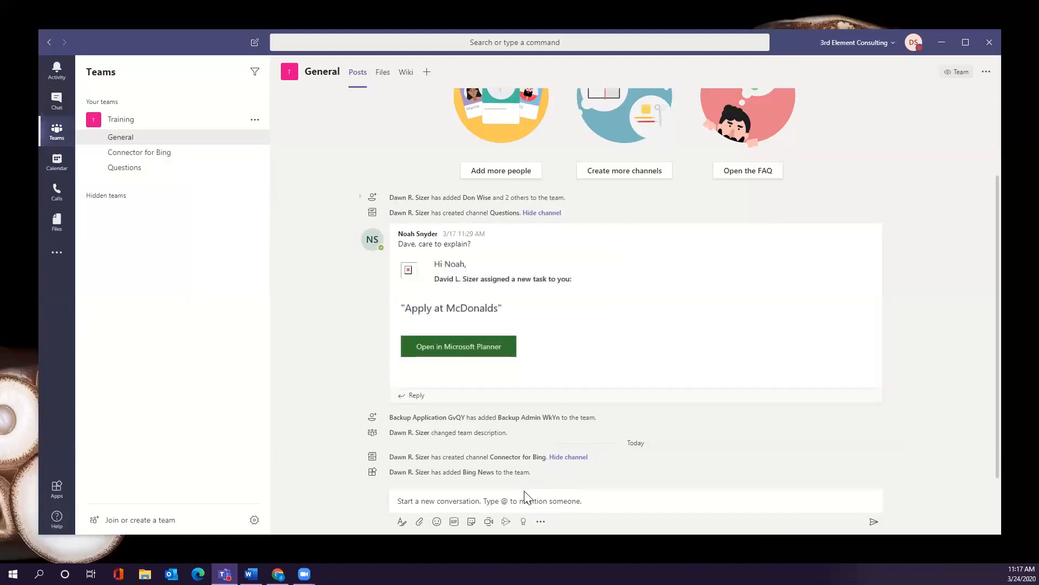
Start a new conversation post in the Training team's General channel.
click(553, 503)
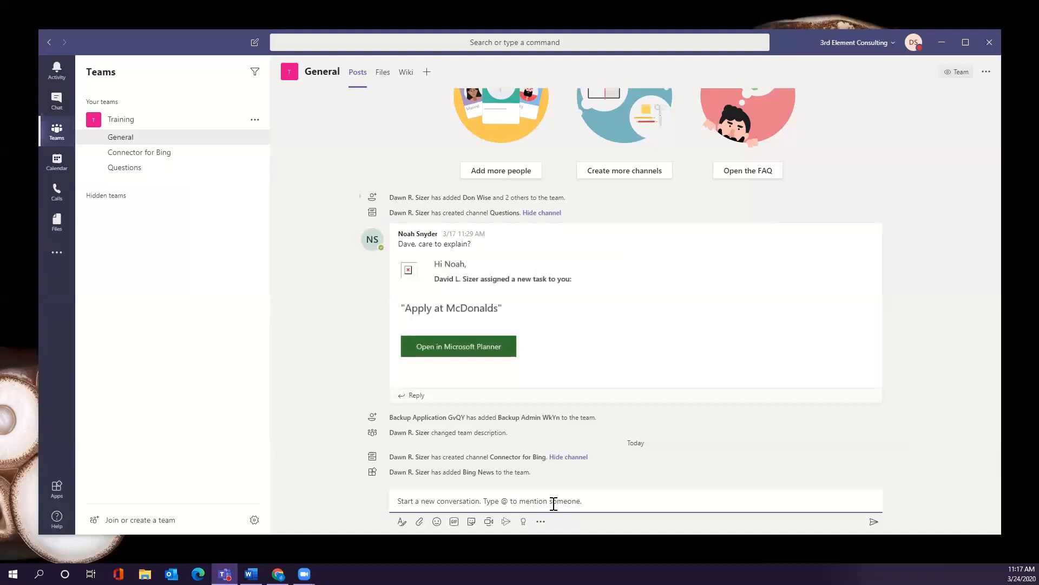
text(test @)
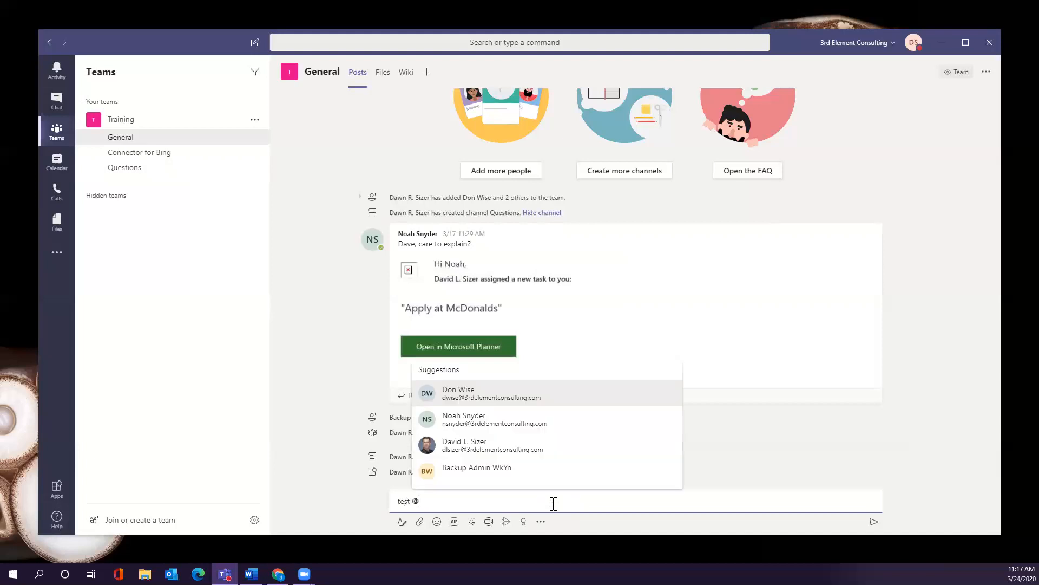
click(553, 446)
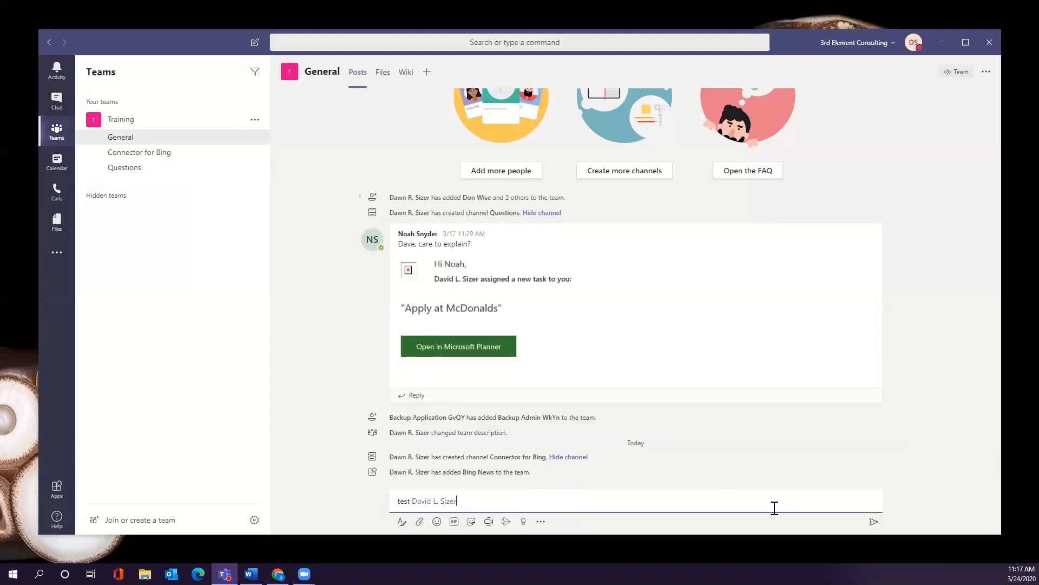
key(Return)
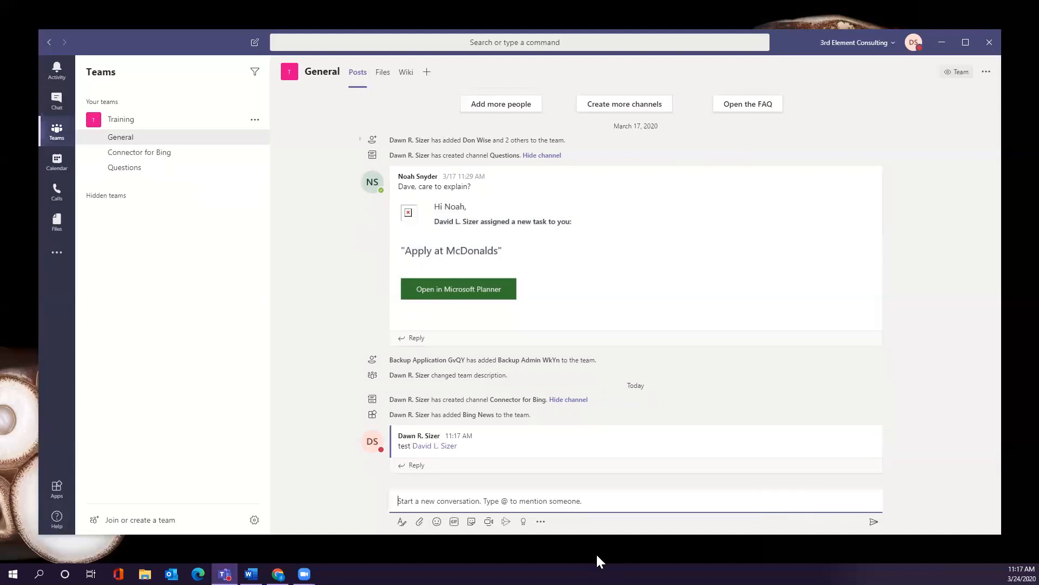
In the expanded editor, give the post subject 'Test Subject' and body 'This is the convo'.
click(401, 523)
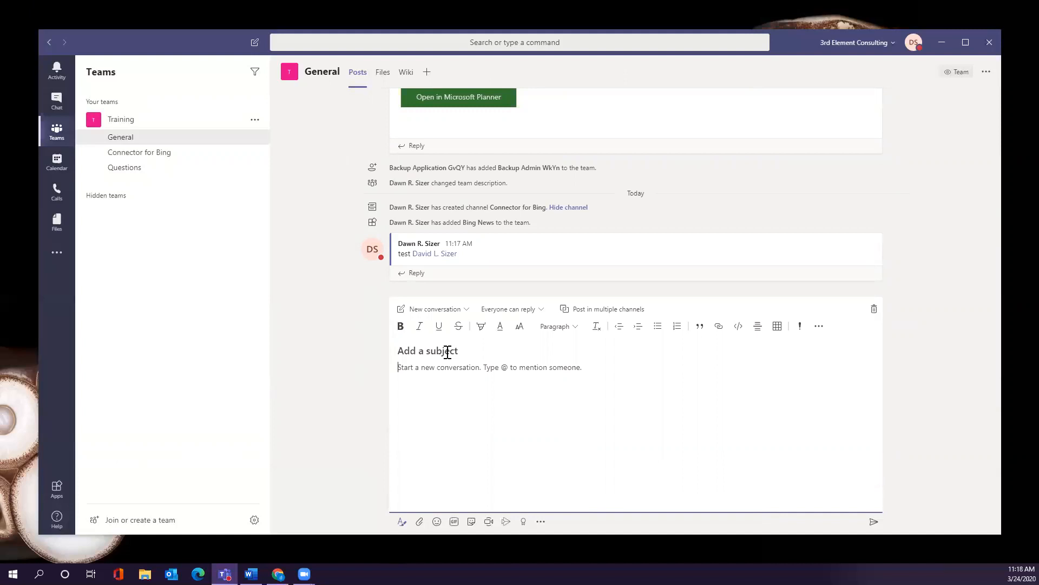
text(Test Subject)
click(476, 400)
text(Th)
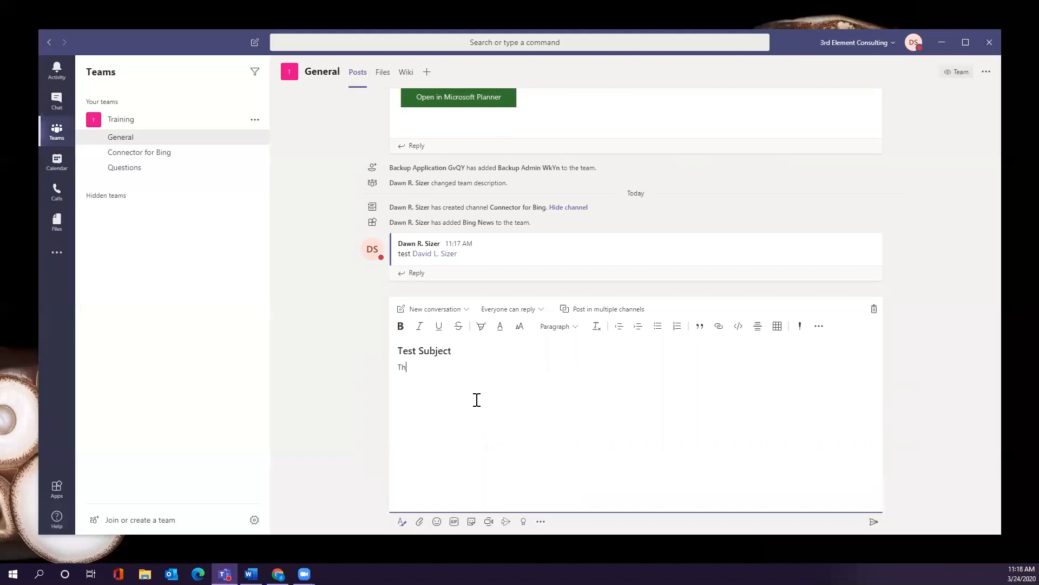
text(is is the convo)
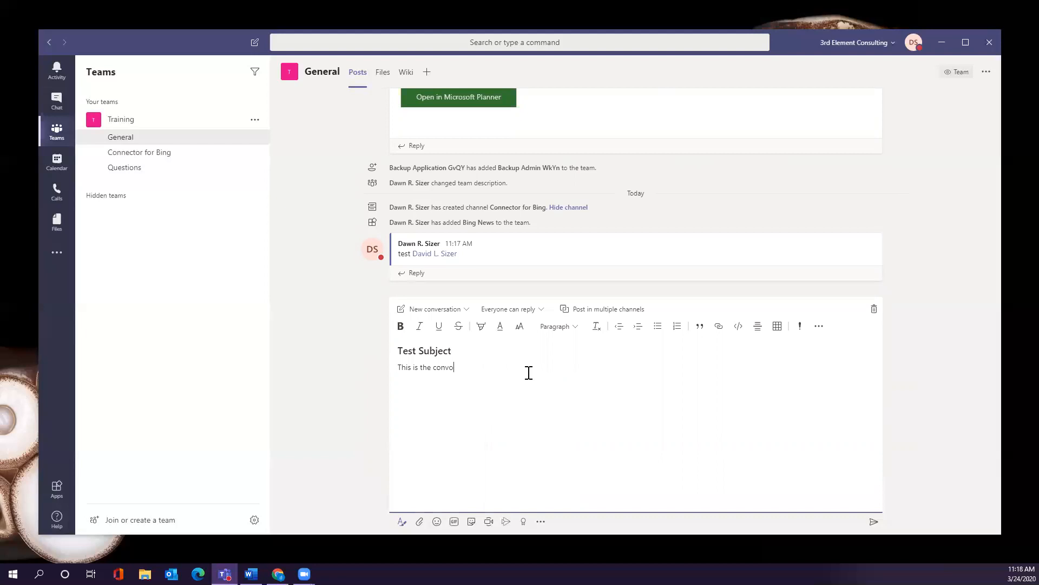
Enable Post in multiple channels, review the channel list, and leave only General selected.
click(634, 316)
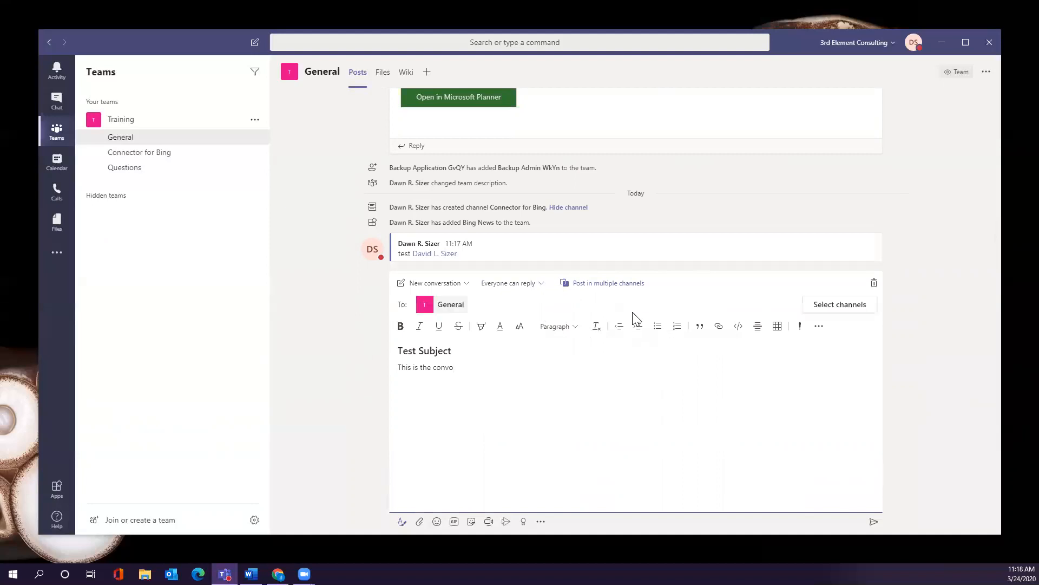
click(817, 308)
scroll(578, 295, down, 1)
scroll(577, 291, down, 1)
scroll(576, 290, up, 3)
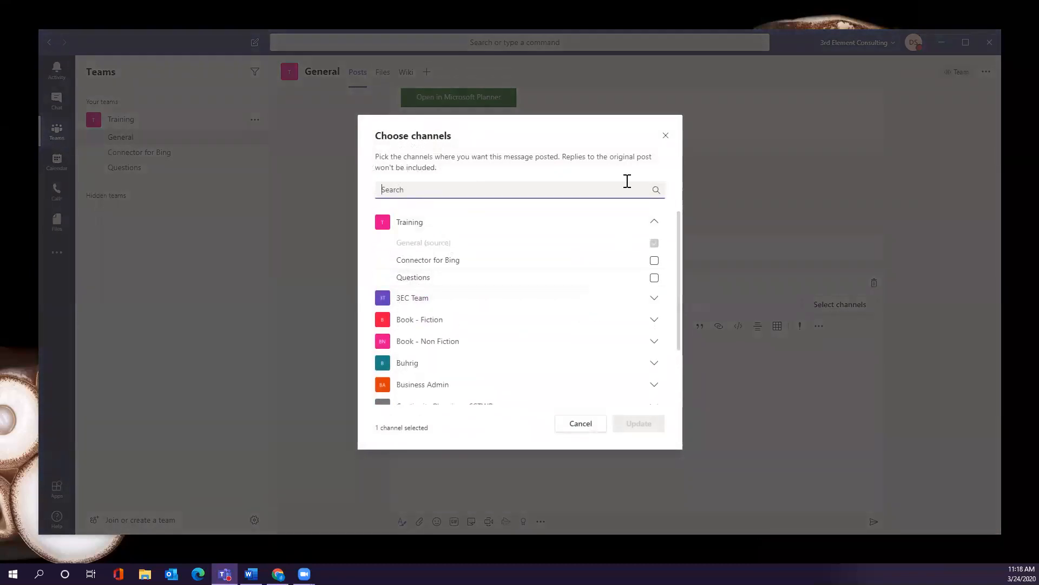
click(665, 137)
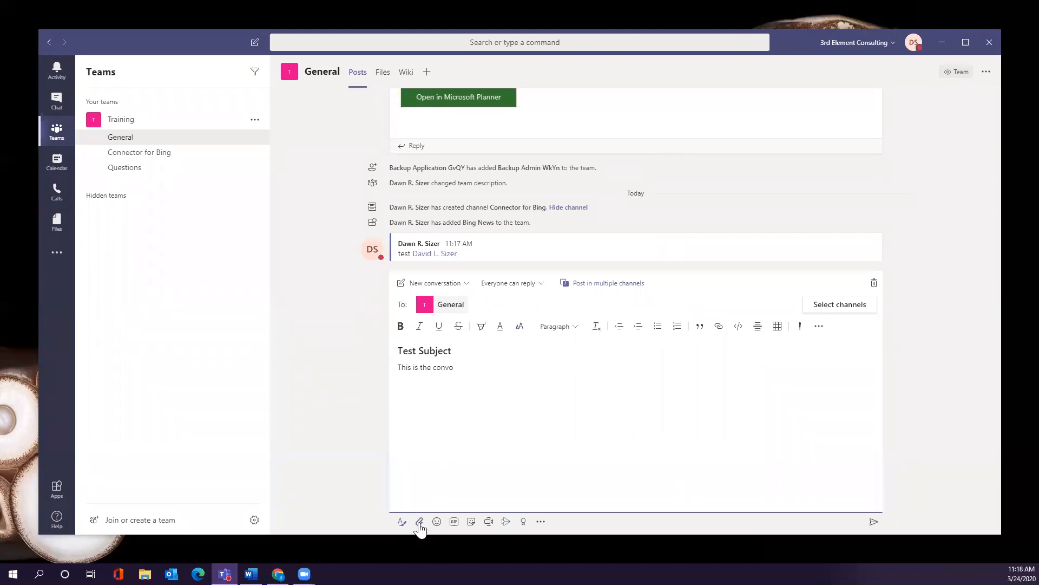
Insert the MEH goat GIF into the 'Test Subject' post and send it.
click(454, 522)
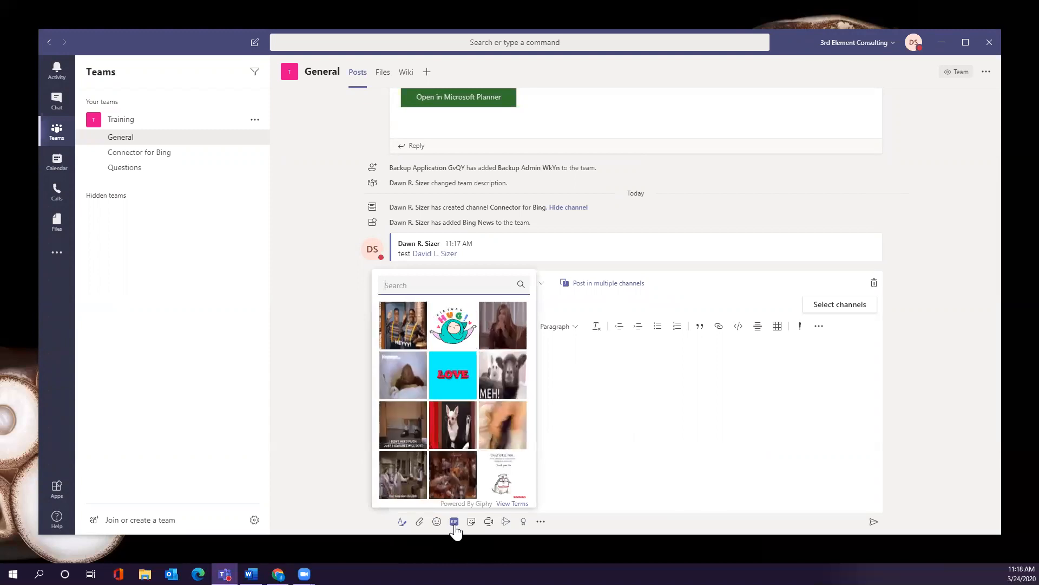
click(511, 385)
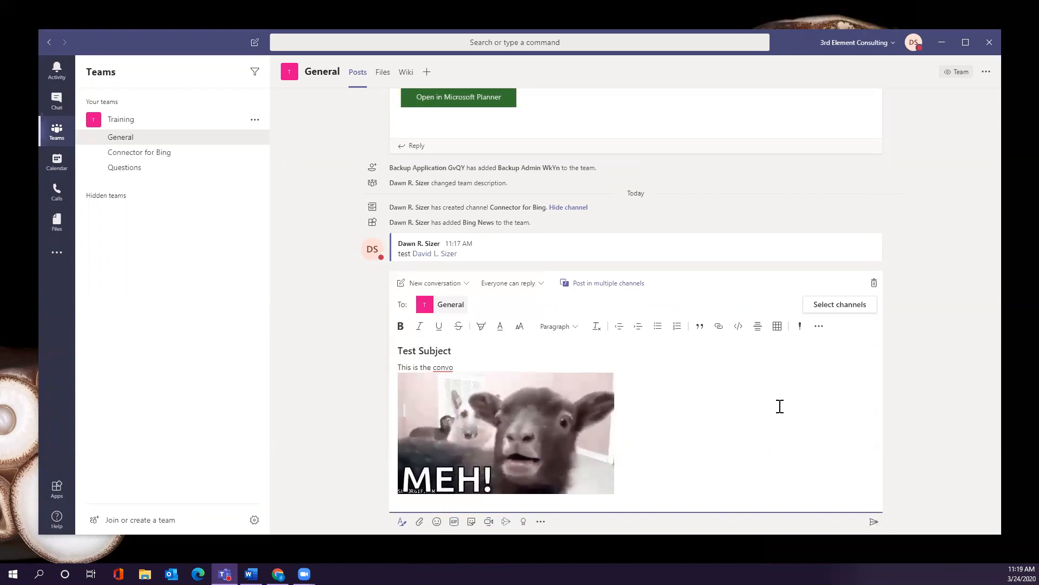
click(873, 522)
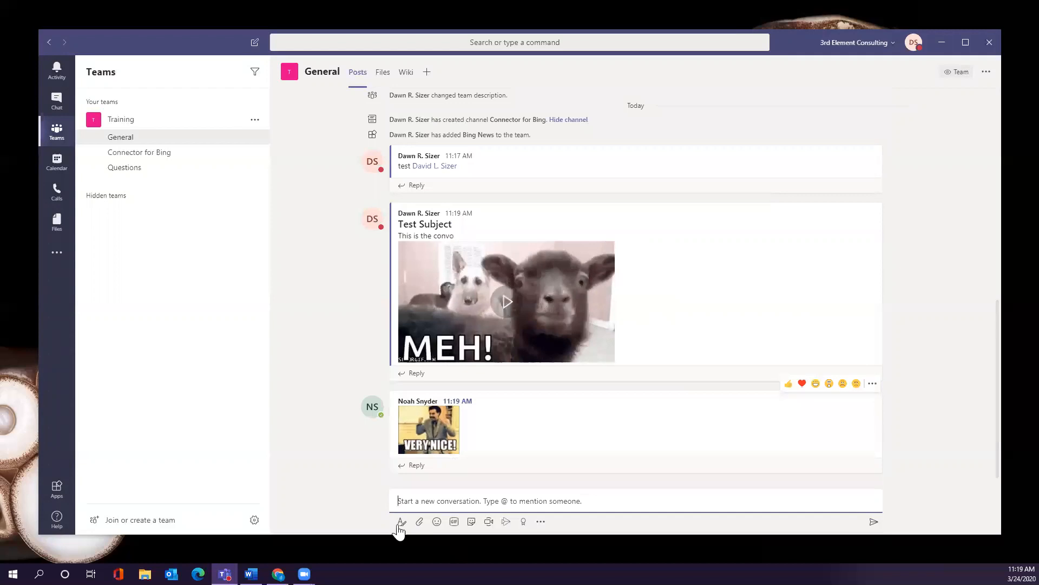
Start Meet now with the camera off, then switch to scheduling a meeting for Mar 24, 2020.
click(489, 523)
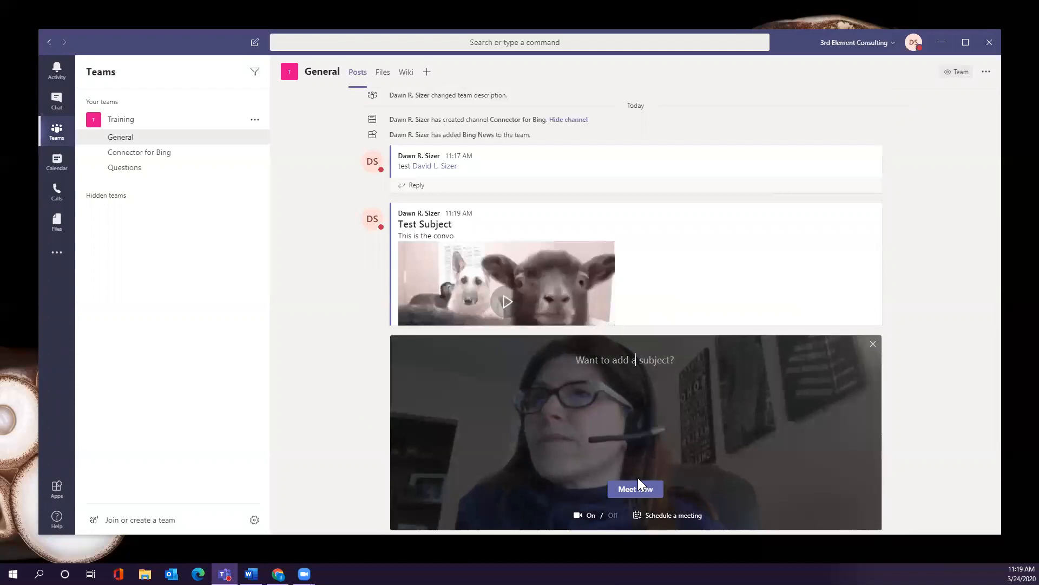
click(612, 515)
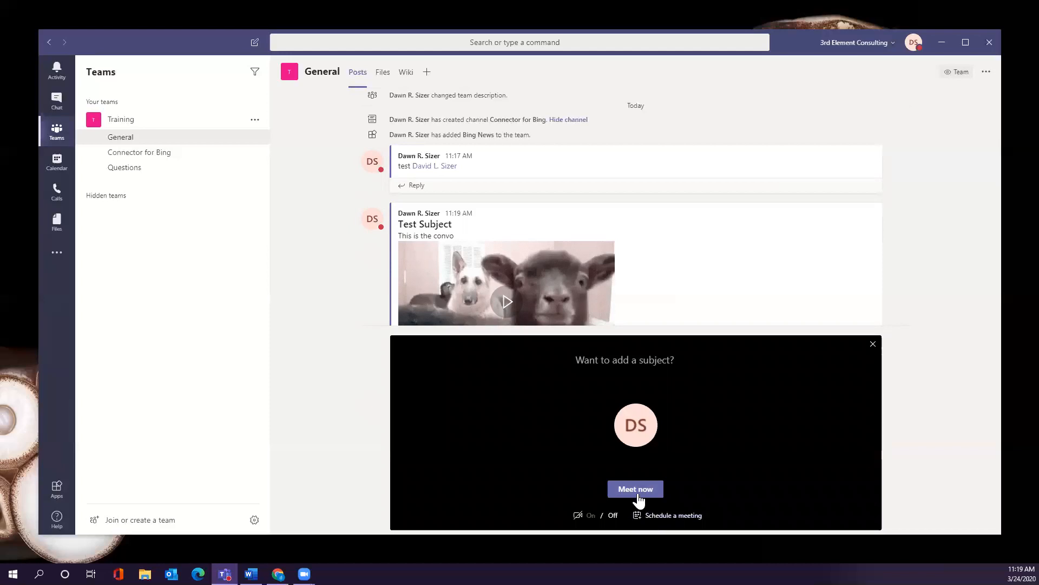
click(667, 516)
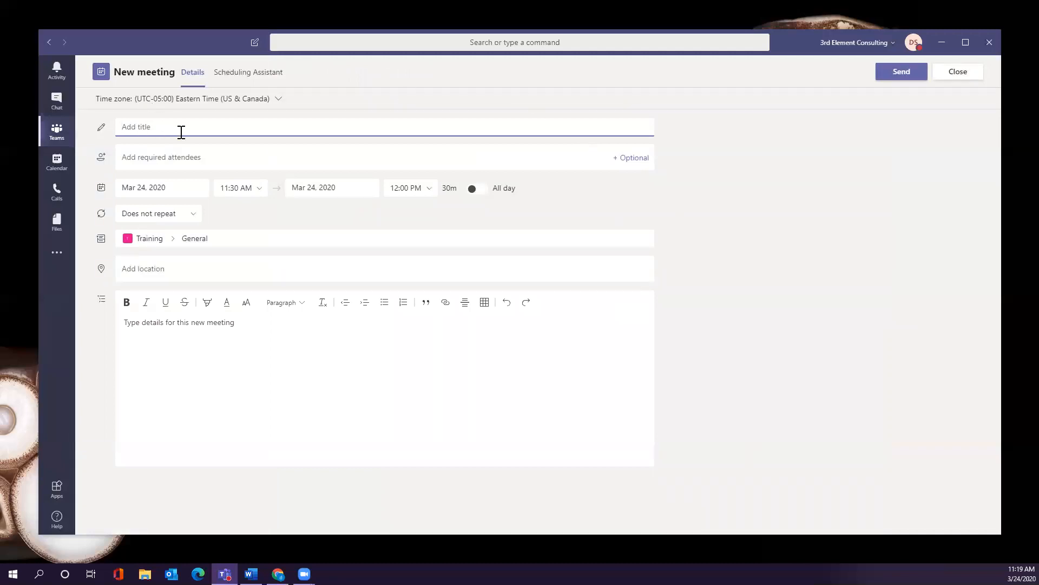
click(186, 157)
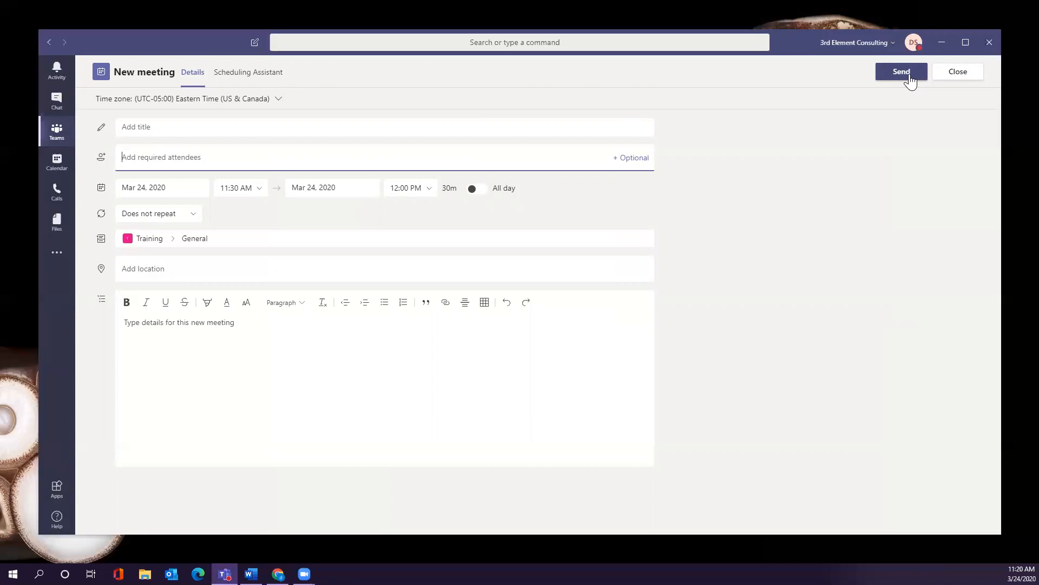
Close the new meeting form and open the General channel's options menu.
click(957, 72)
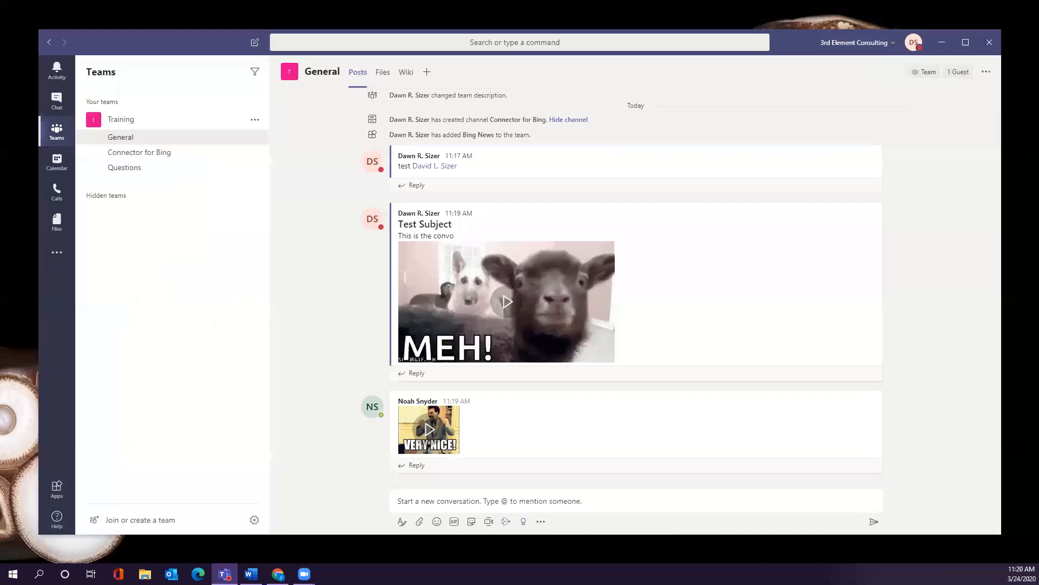
click(255, 138)
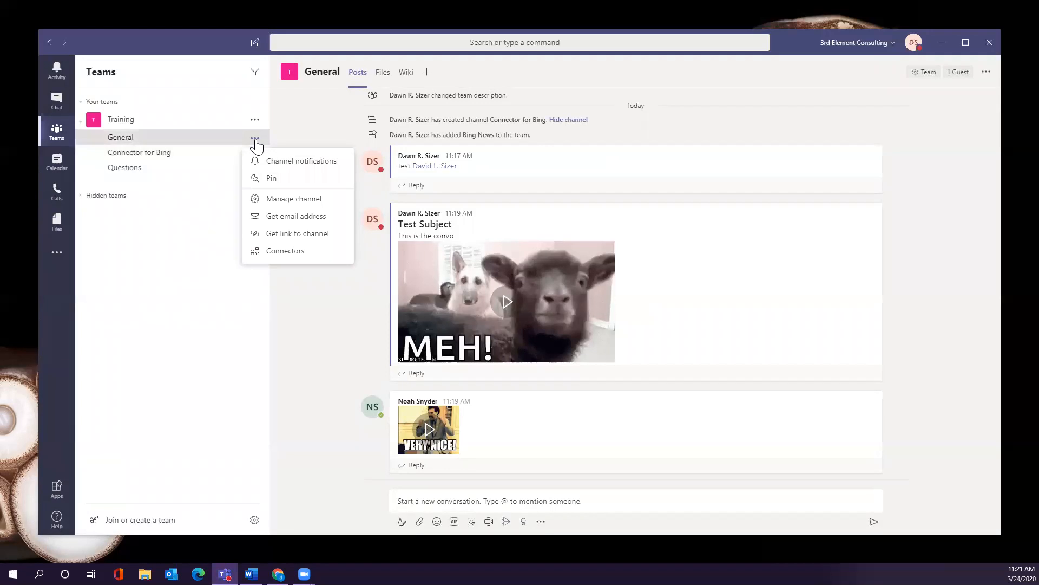
Open the Connectors dialog for the Training team's General channel.
click(276, 252)
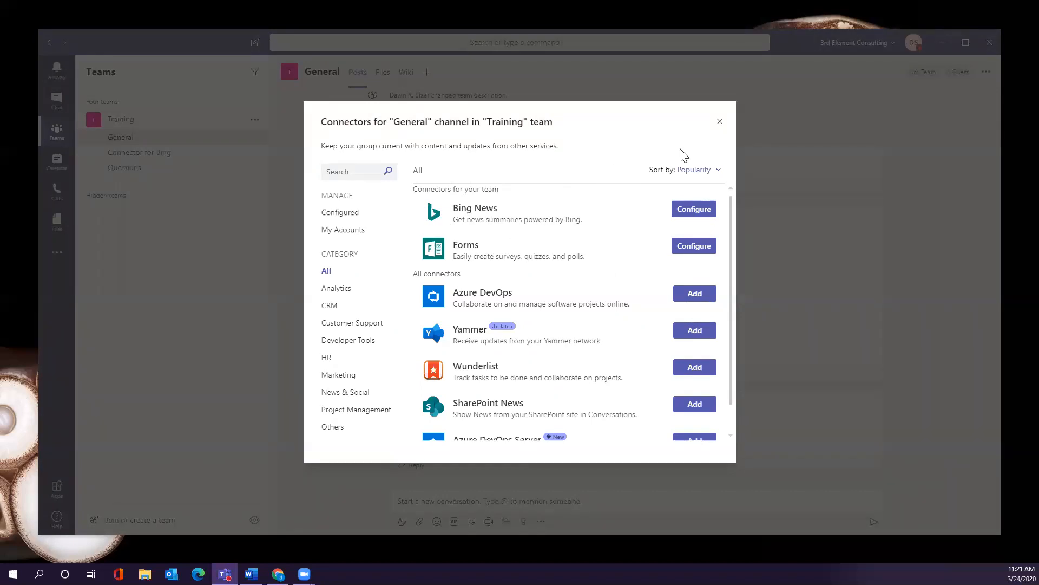
click(698, 211)
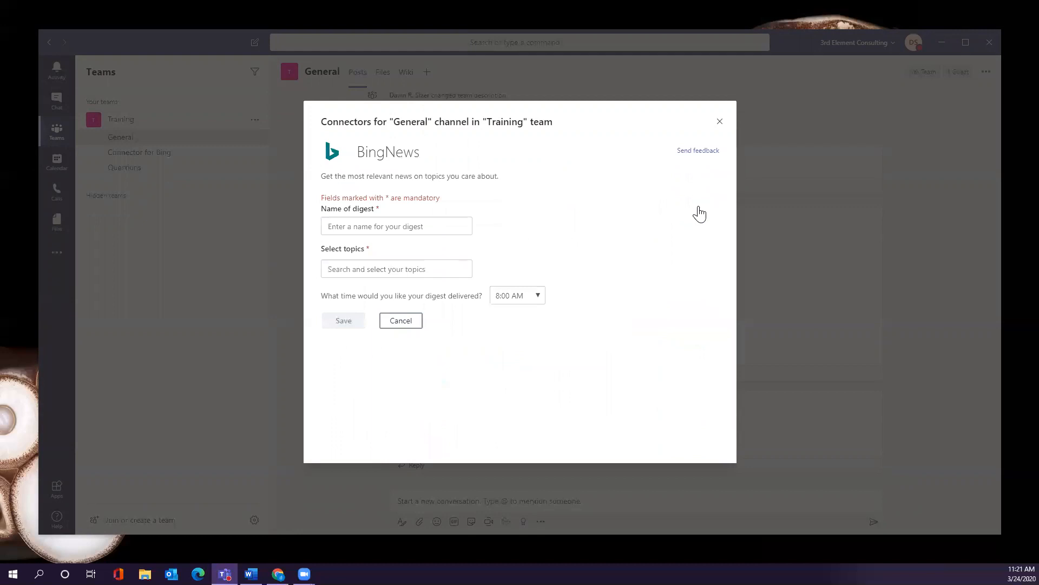
click(451, 229)
text(Test)
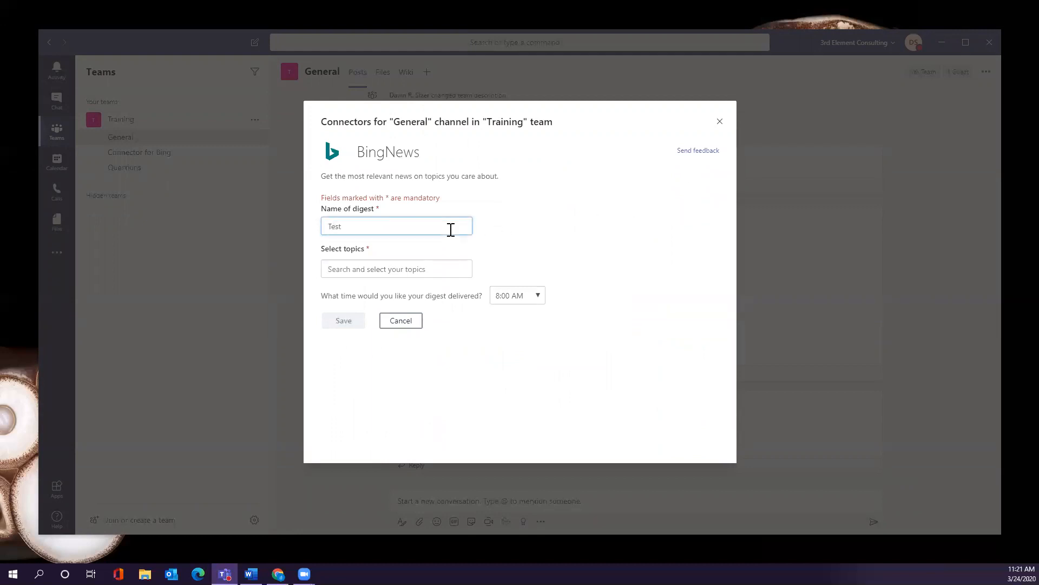
click(431, 269)
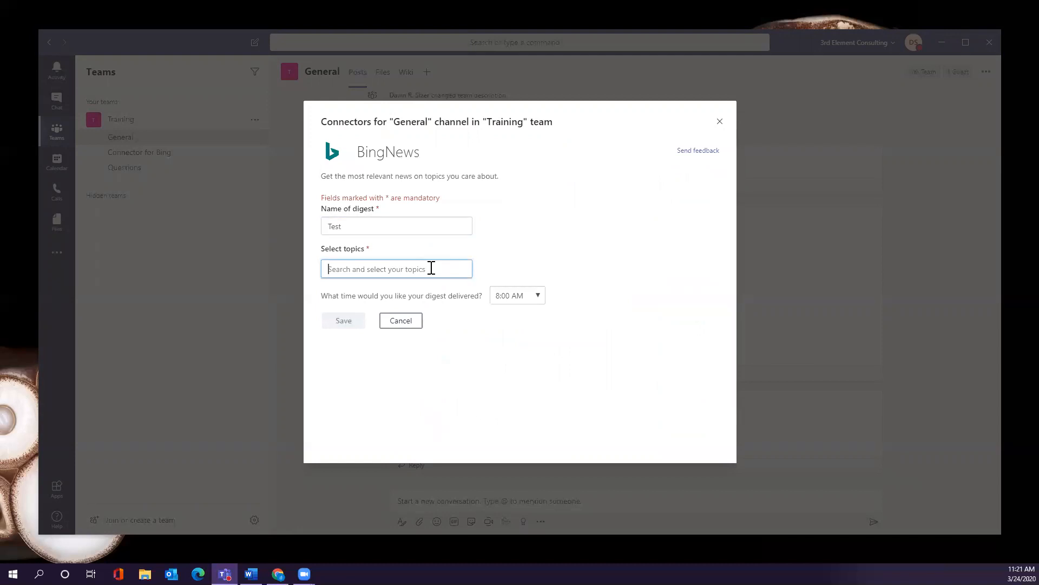
text(COVI)
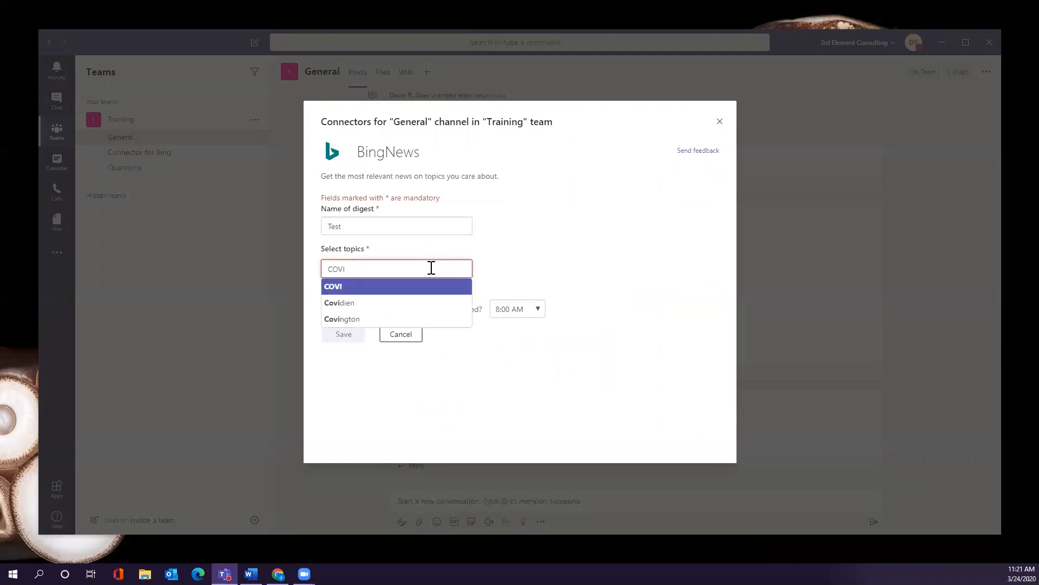
text(D)
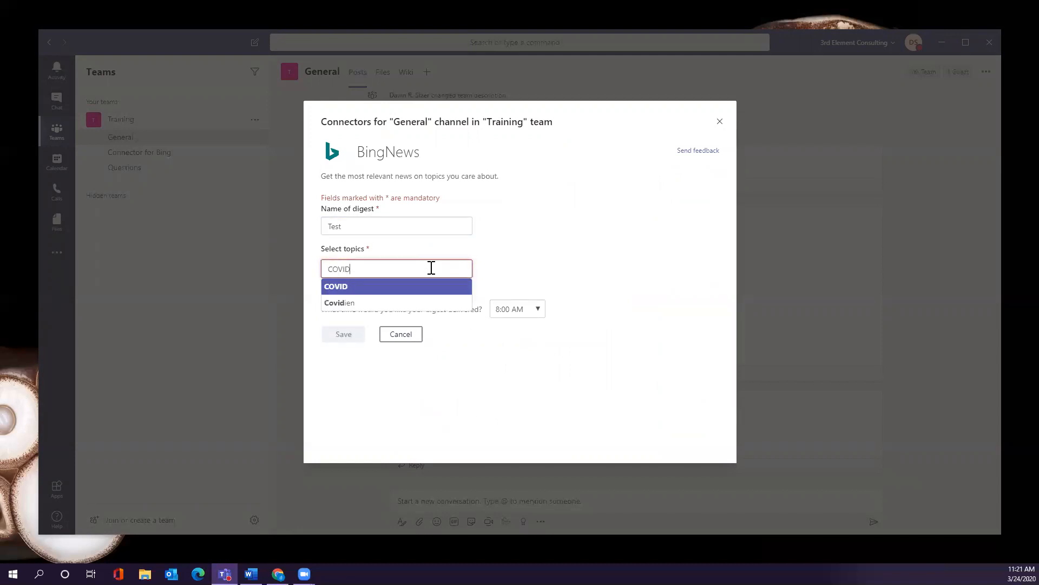
text( -19)
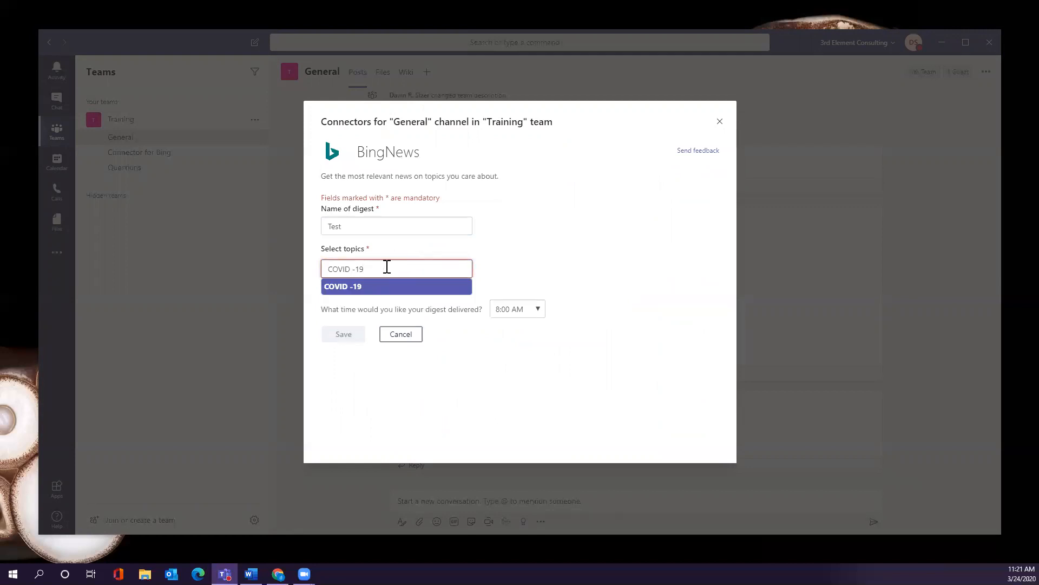
click(376, 288)
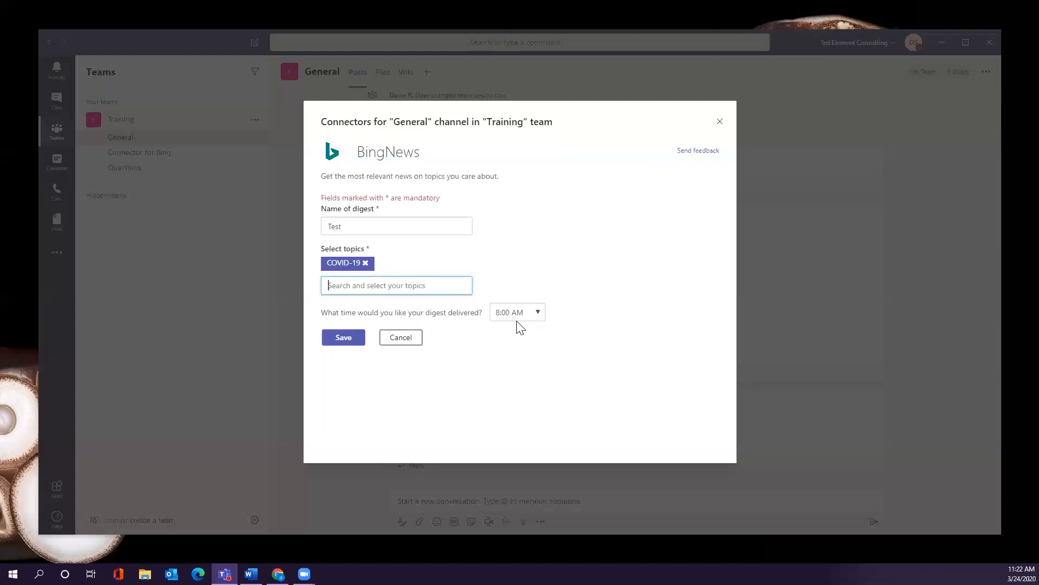
click(406, 345)
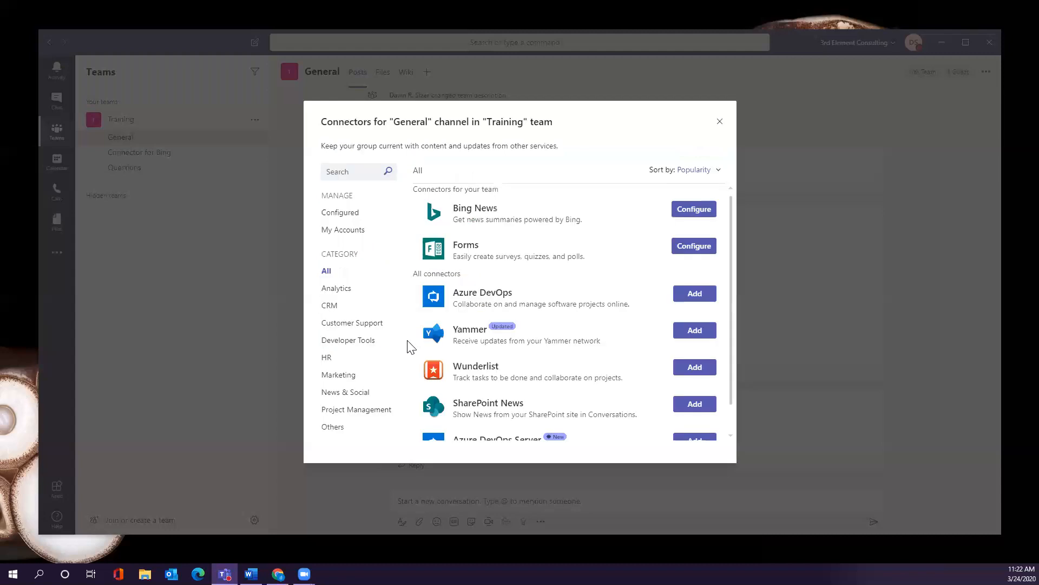
Close Connectors, view Bing News posts in Connector for Bing, and show the General channel's email address.
click(719, 122)
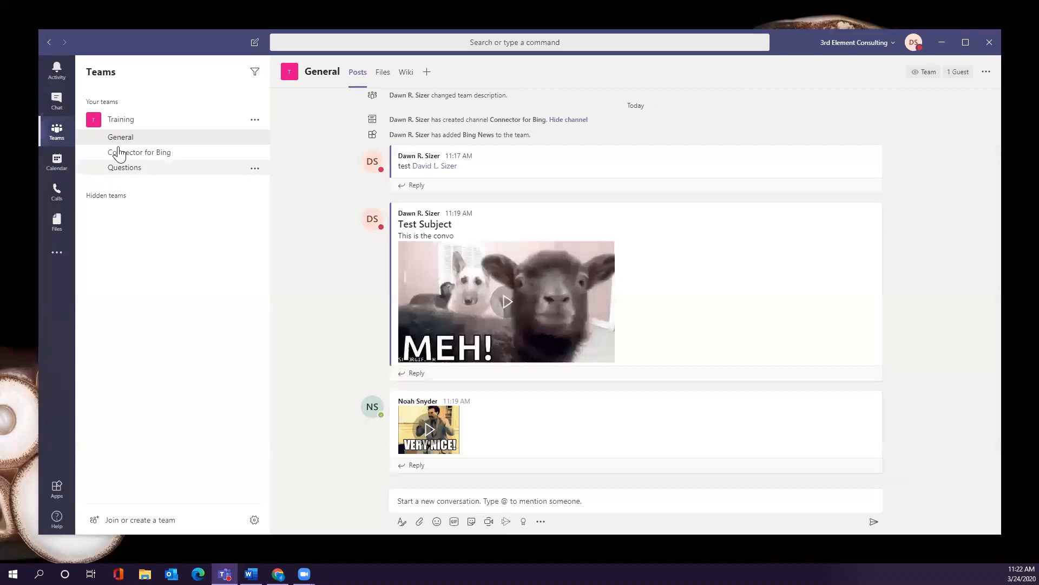
click(163, 154)
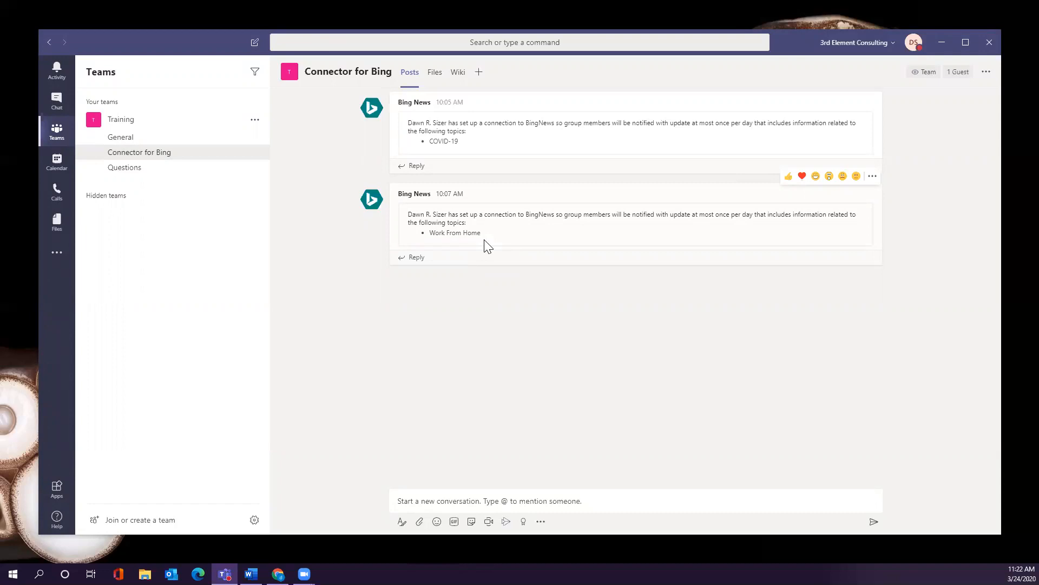
click(253, 139)
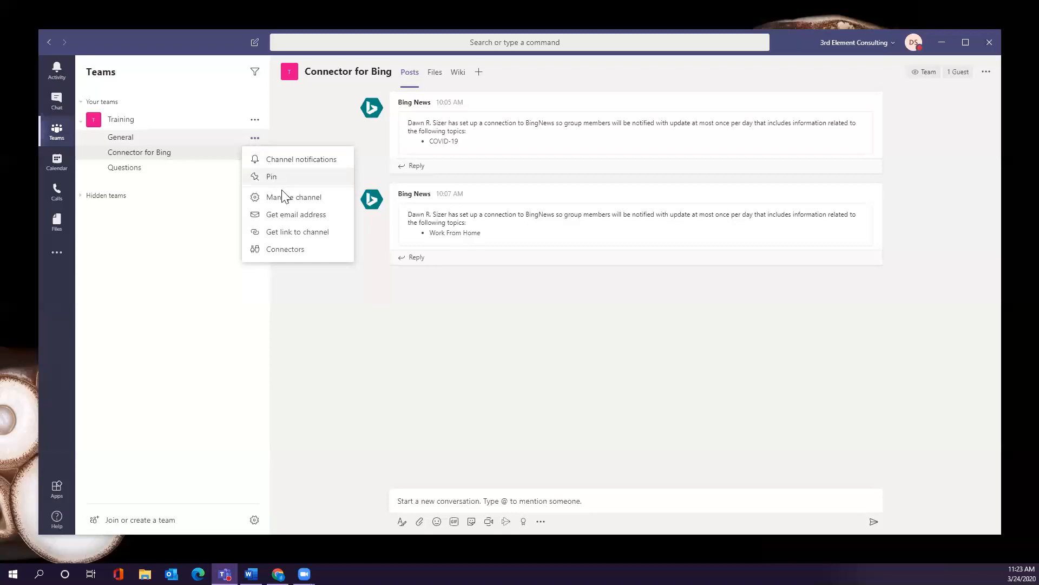
click(314, 214)
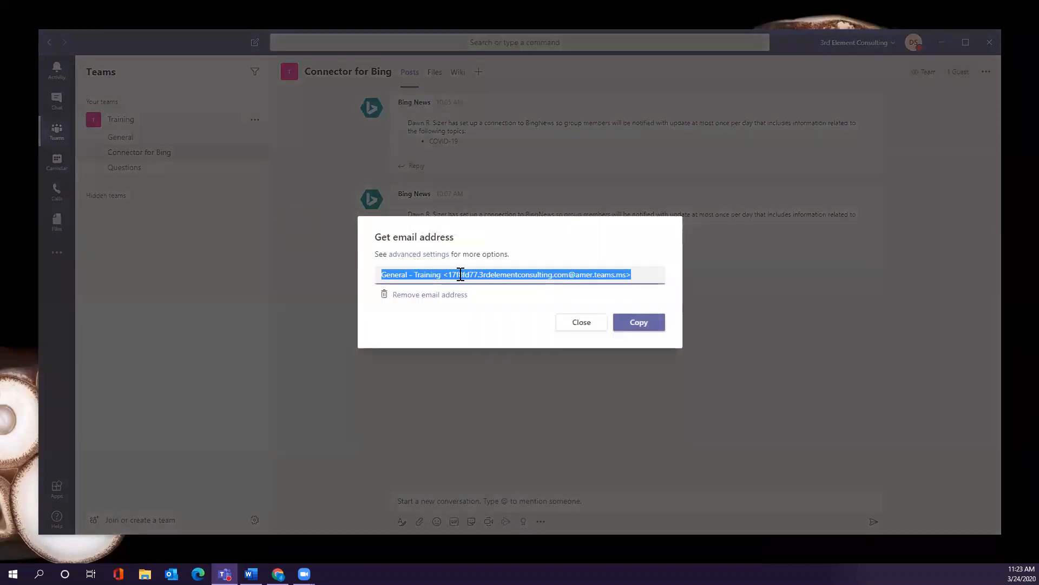
Copy the General channel's email address, then reopen the General channel's options menu.
click(644, 324)
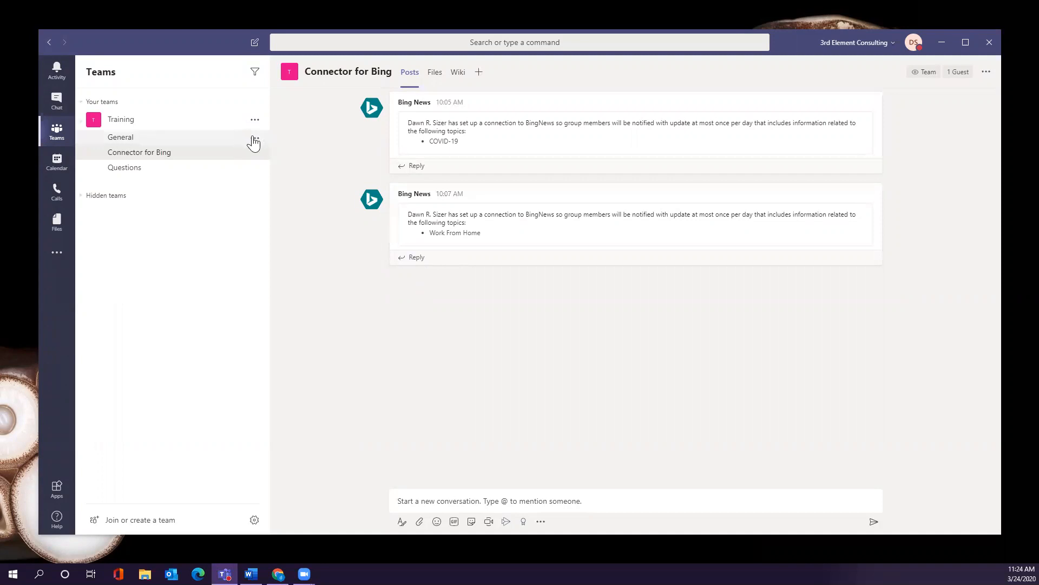
click(255, 139)
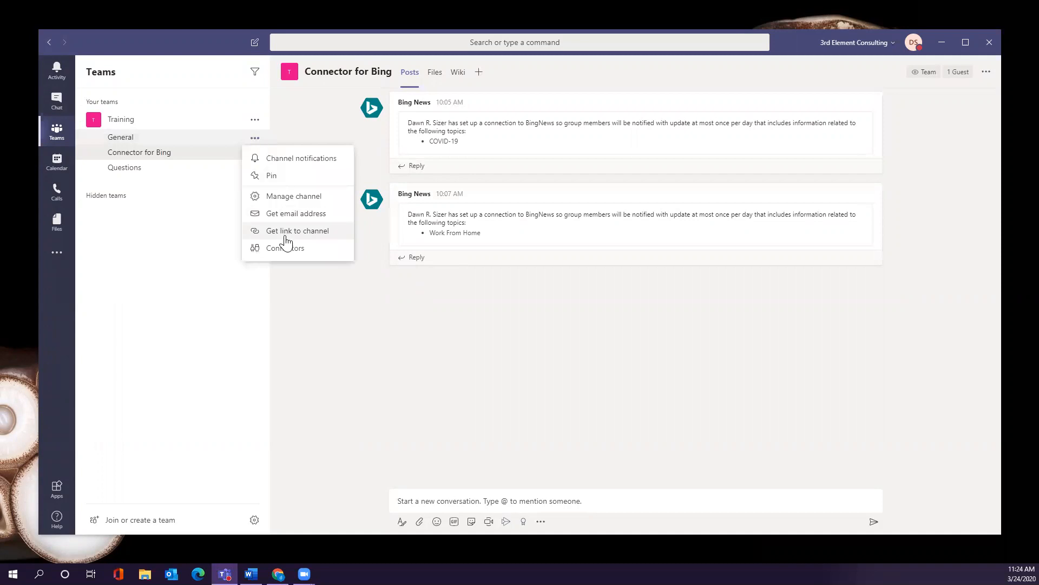
click(312, 237)
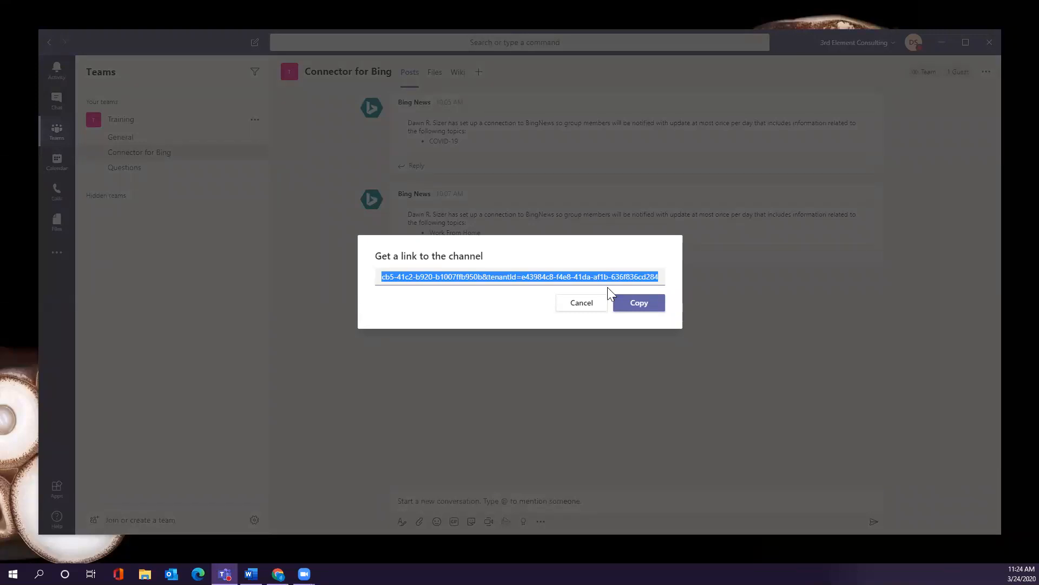
click(594, 306)
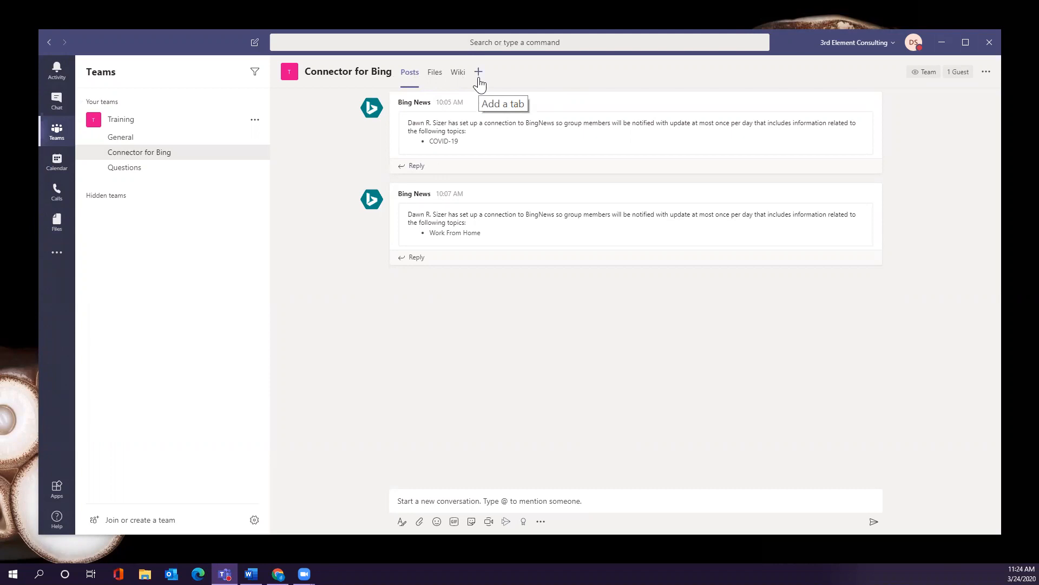
Show the General channel's Files tab and the Open choices for WFH Article.docx.
click(433, 80)
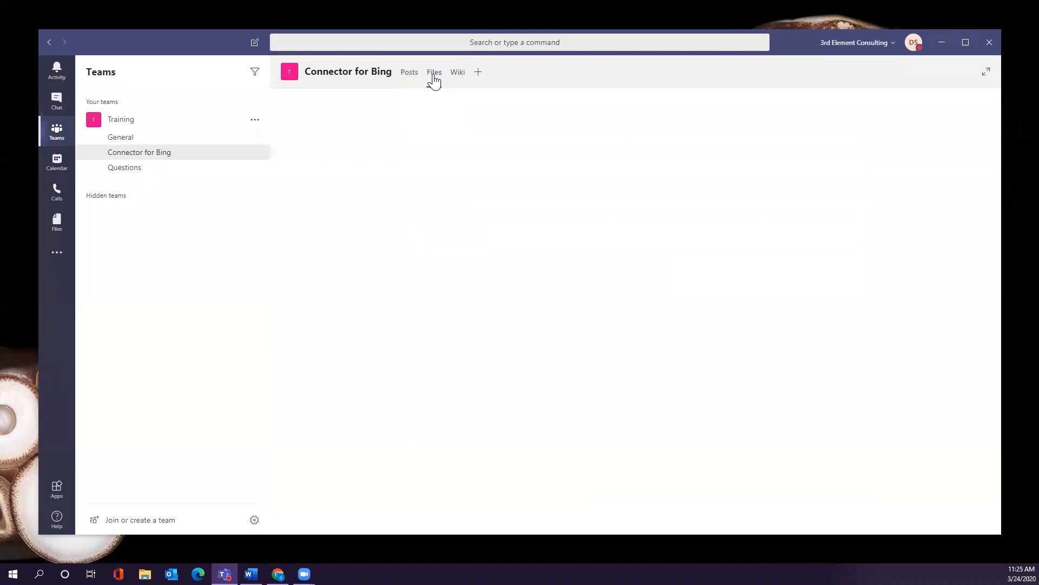
click(197, 140)
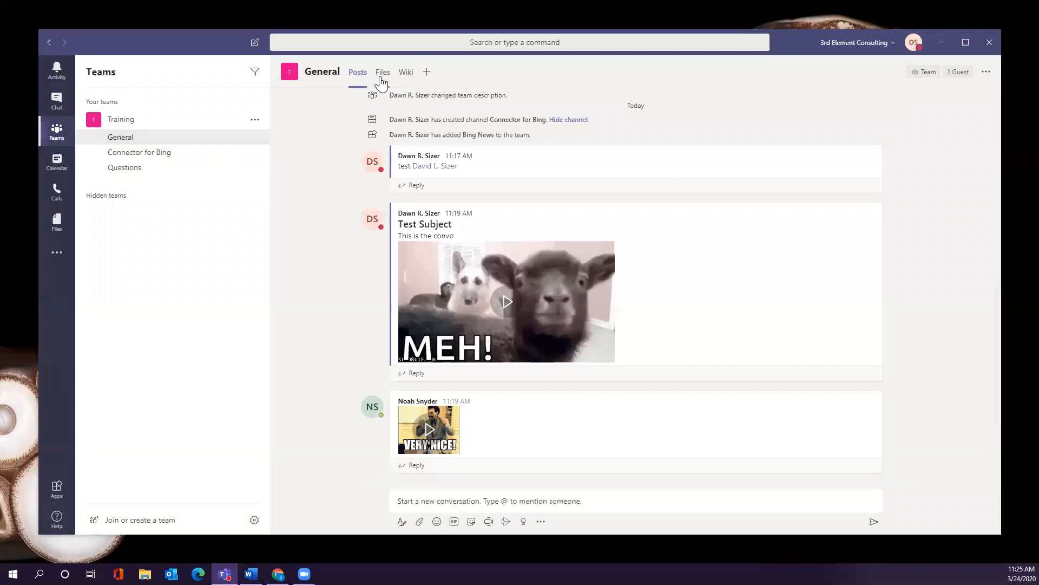
click(381, 81)
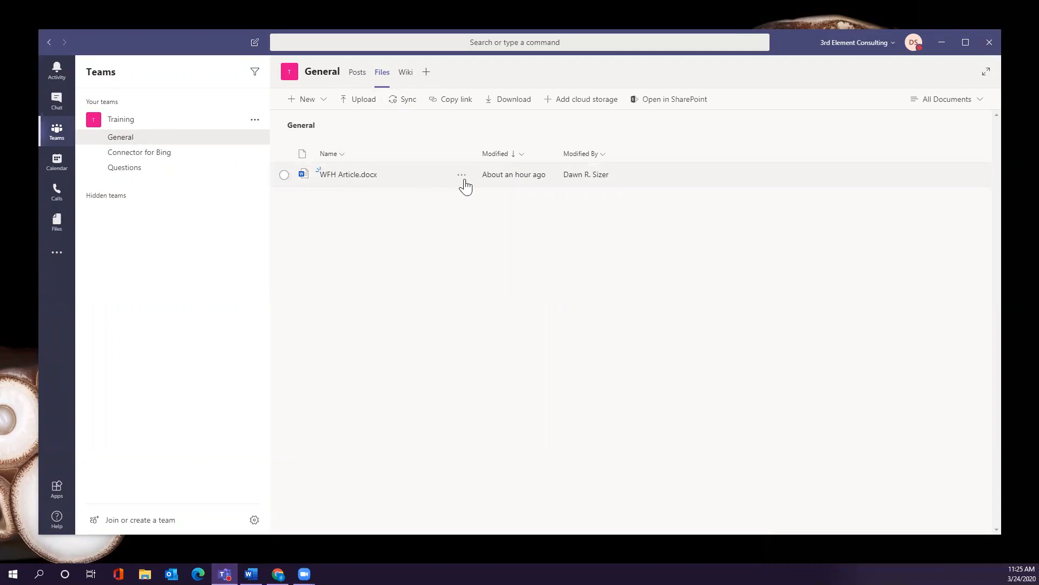
click(462, 174)
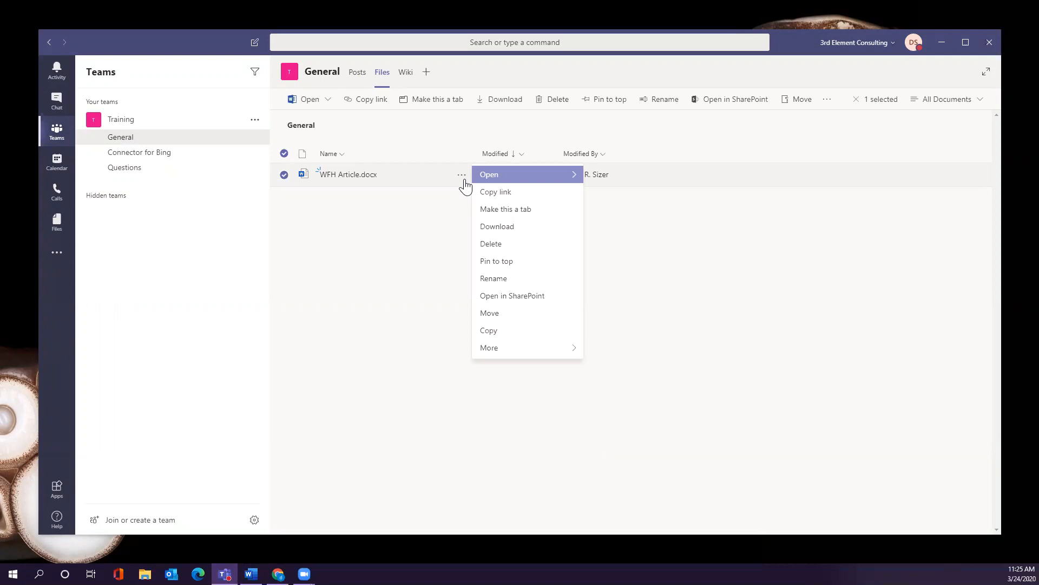
mouse_move(483, 180)
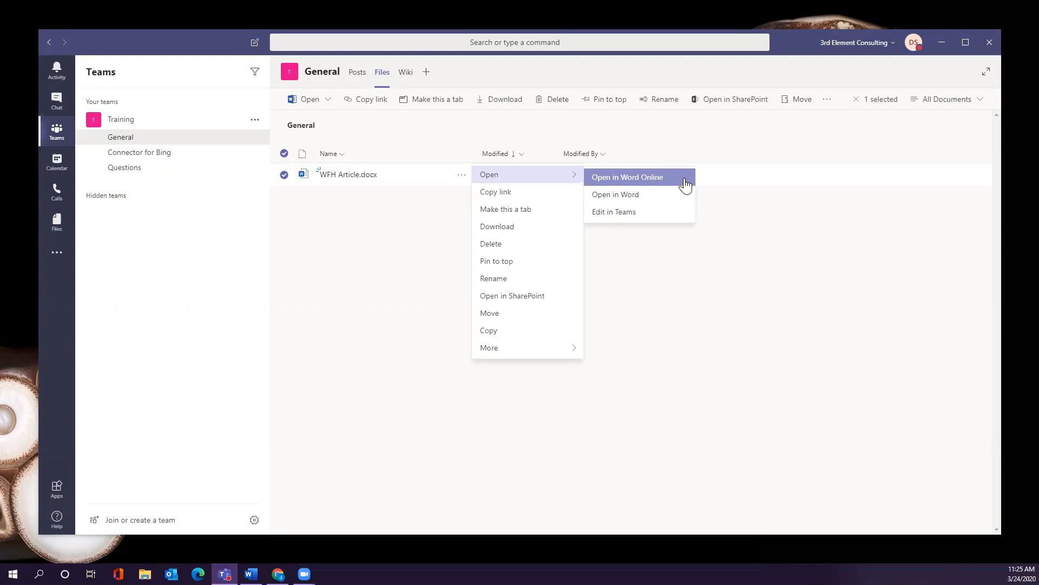
Open WFH Article.docx for editing in Teams and scroll through the article.
click(665, 212)
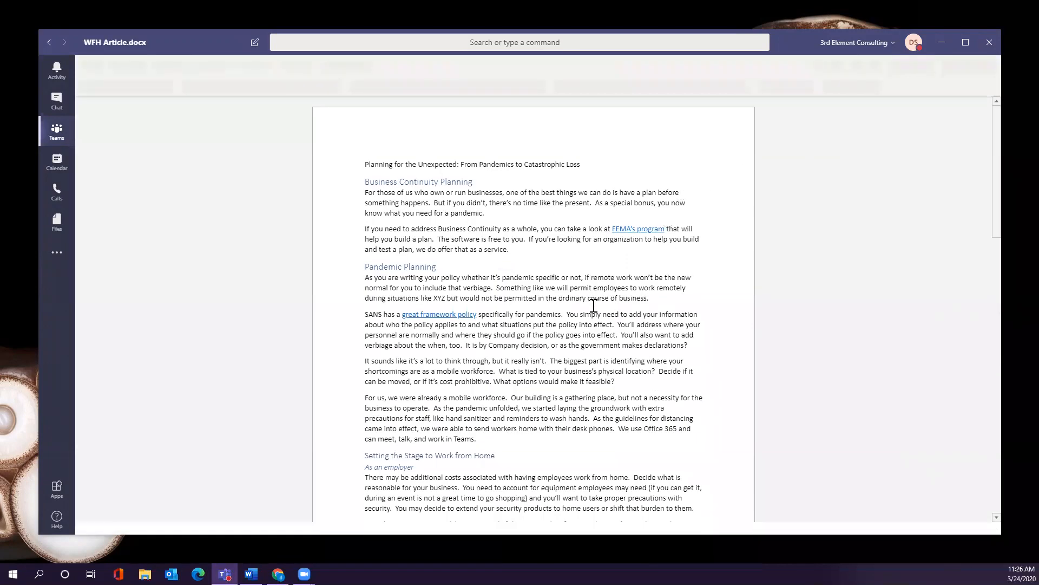
scroll(590, 306, down, 10)
scroll(589, 310, down, 3)
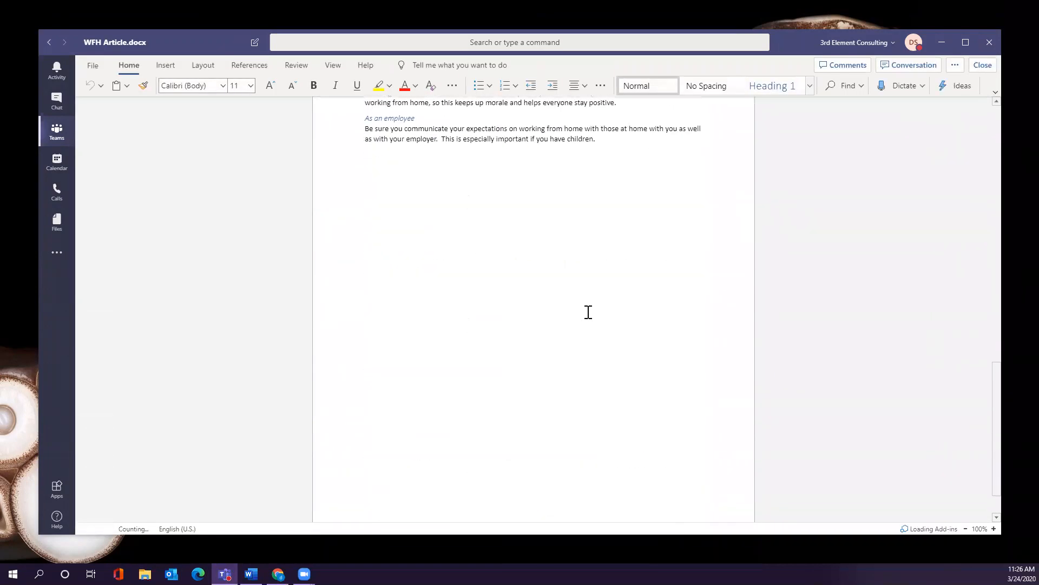
scroll(589, 311, up, 8)
scroll(589, 311, up, 8)
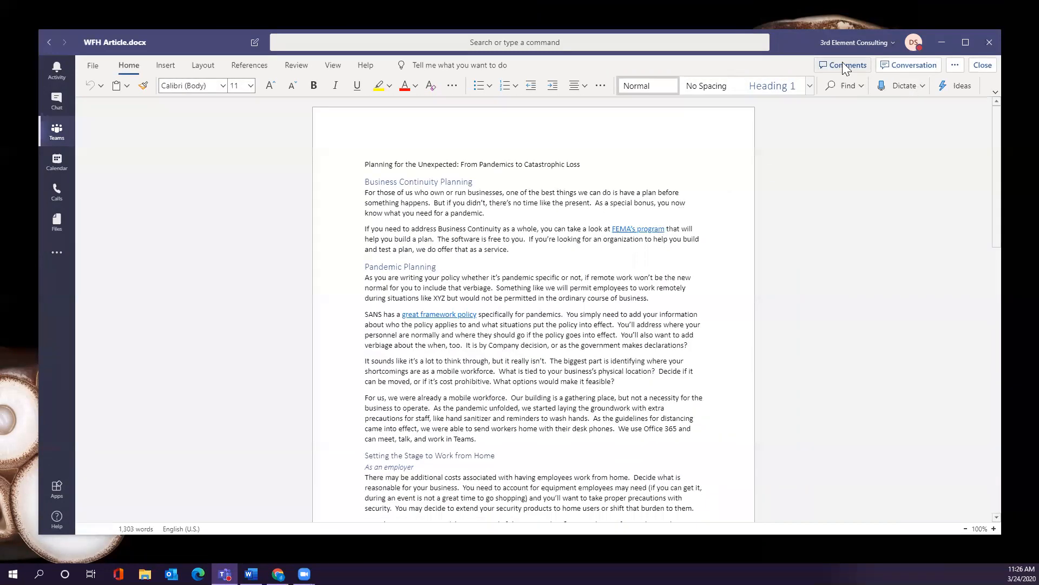
Show the document's conversation panel, click into its message box, and open the toolbar's more-options menu.
click(904, 67)
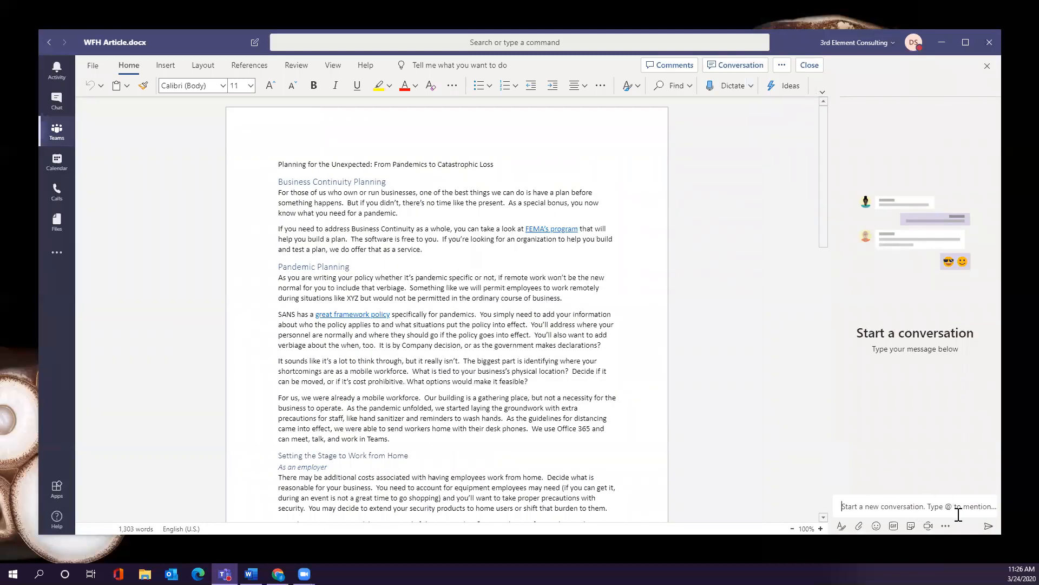
click(926, 509)
click(782, 66)
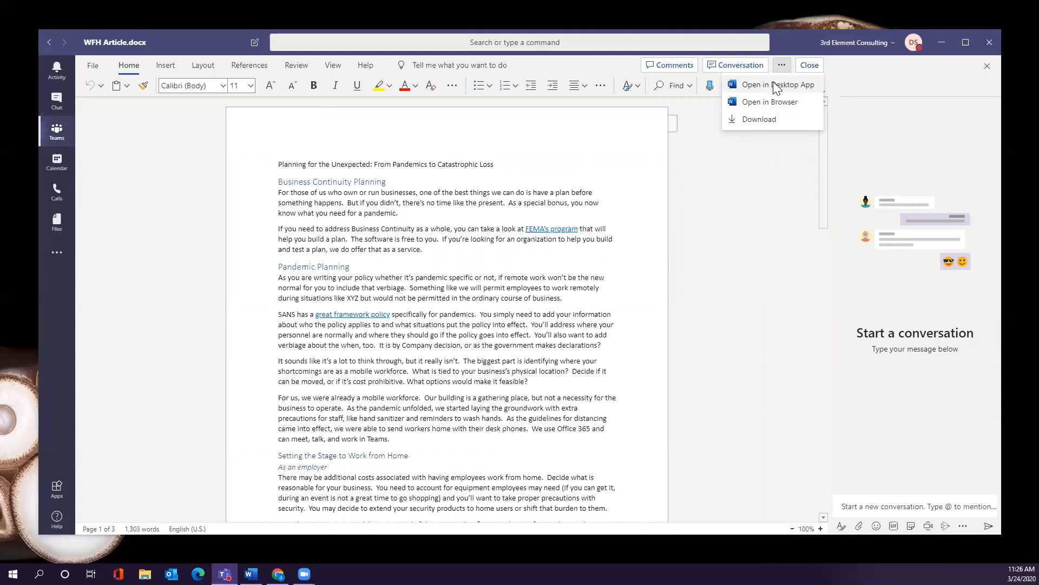
Close WFH Article.docx to return to the General channel's Files tab.
click(810, 64)
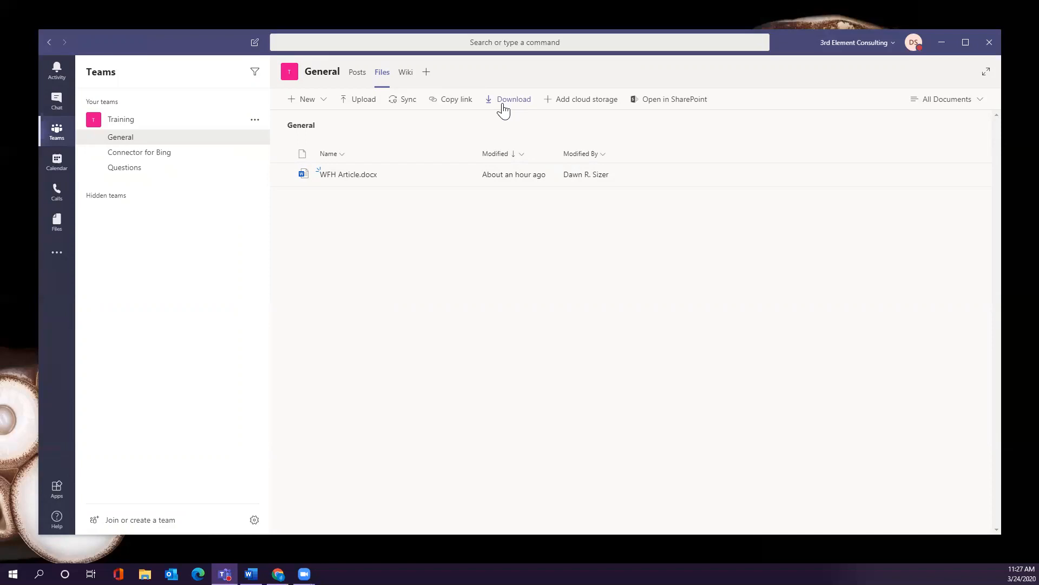
Open the General channel's files in SharePoint and remove the disabled browser extension.
click(658, 105)
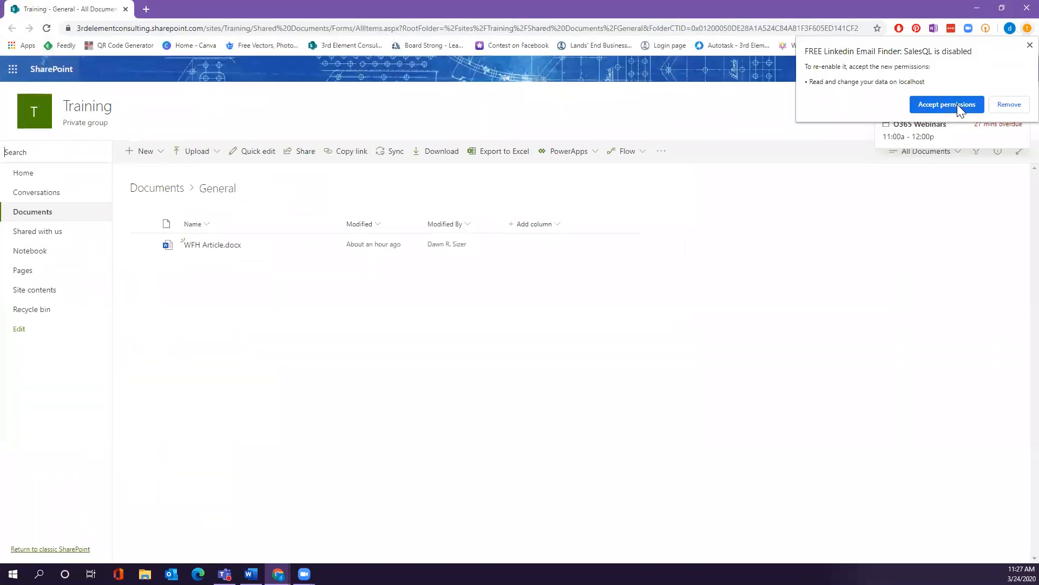
click(1009, 105)
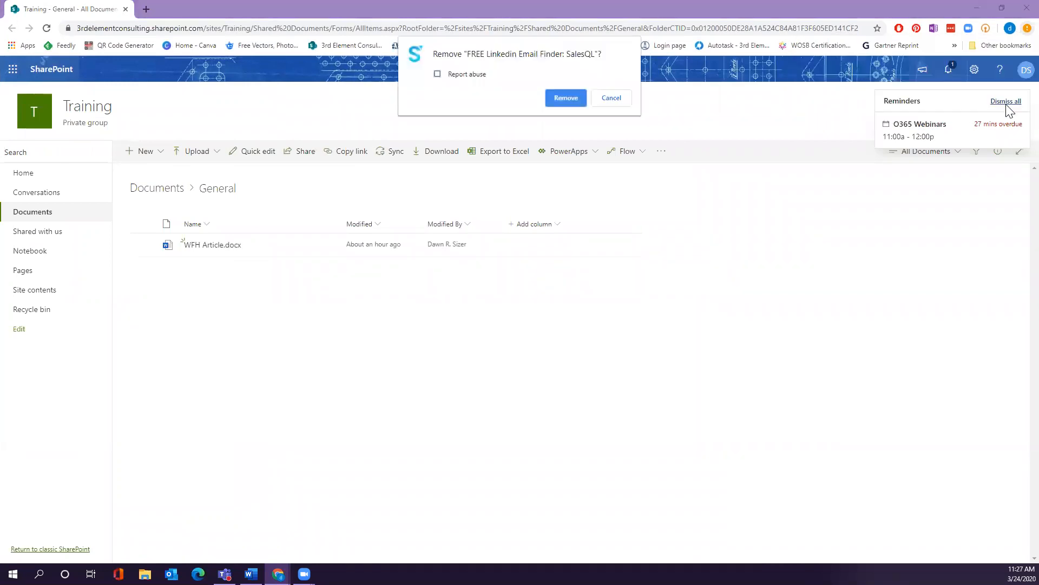
click(568, 103)
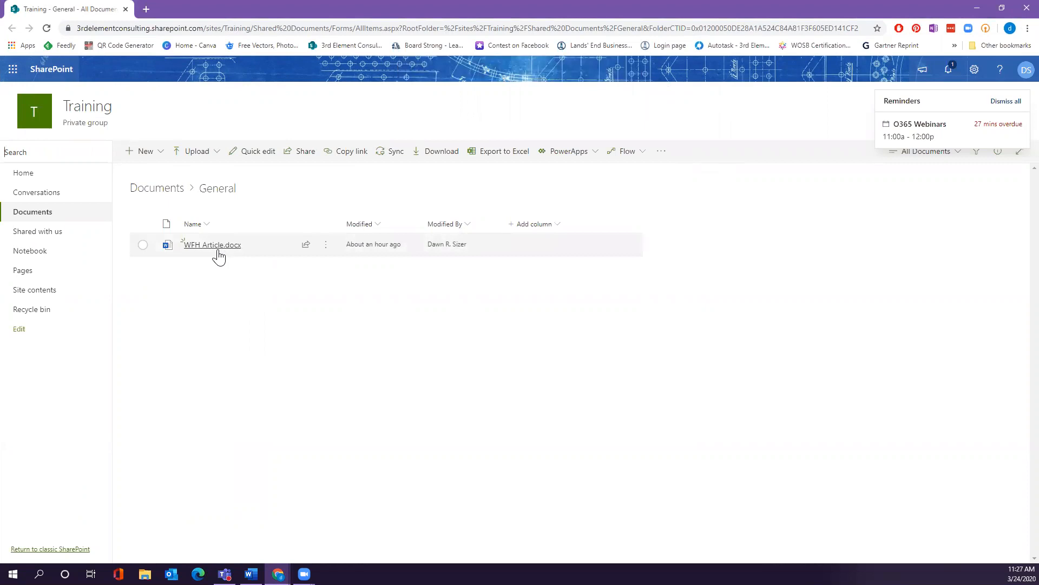
Copy a link to WFH Article.docx and dismiss the Link copied confirmation.
click(327, 251)
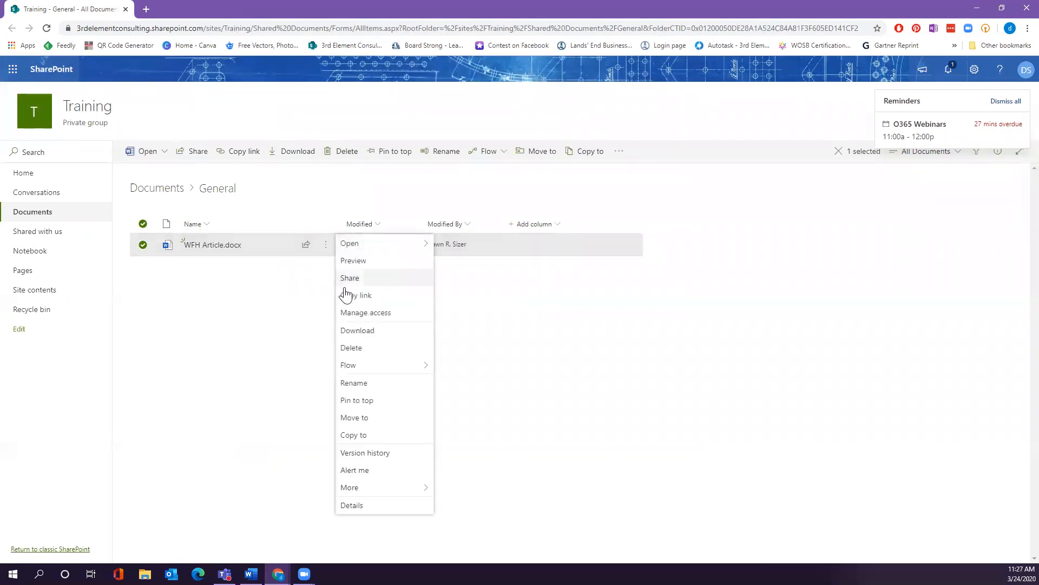
click(381, 302)
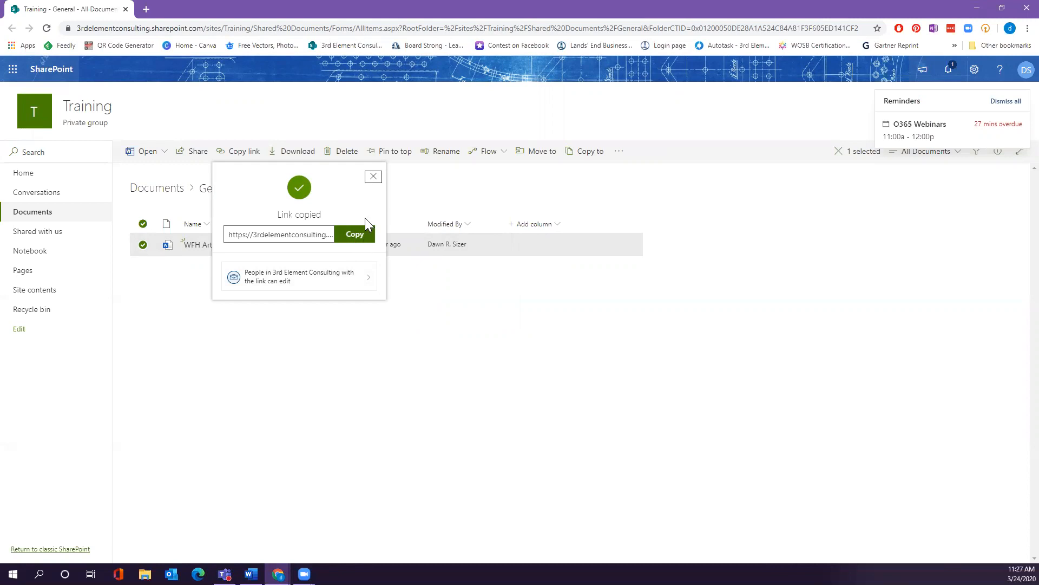
click(373, 177)
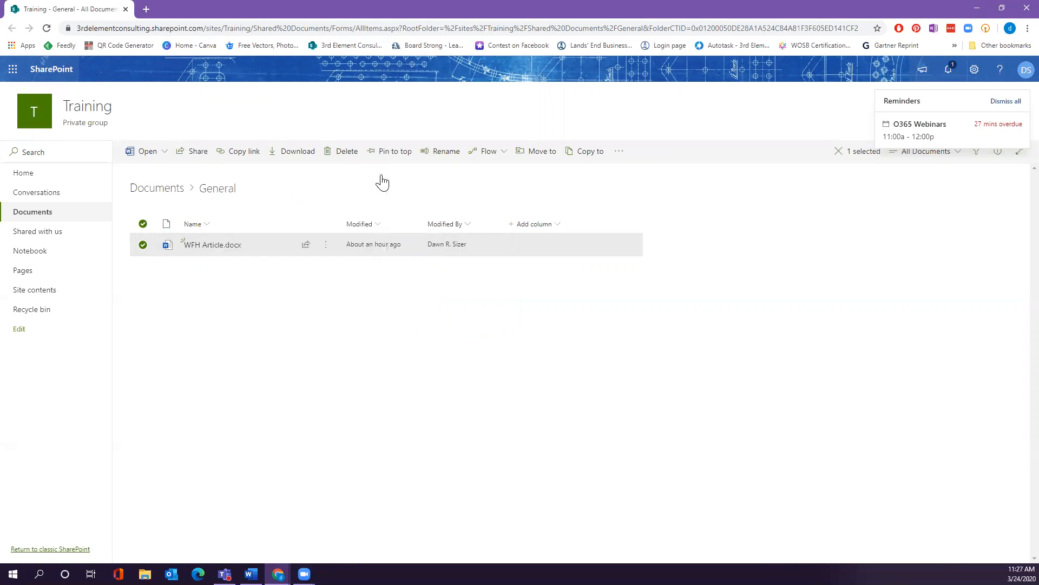
Open WFH Article.docx's actions menu, then restore down the browser window to reveal Teams.
click(326, 245)
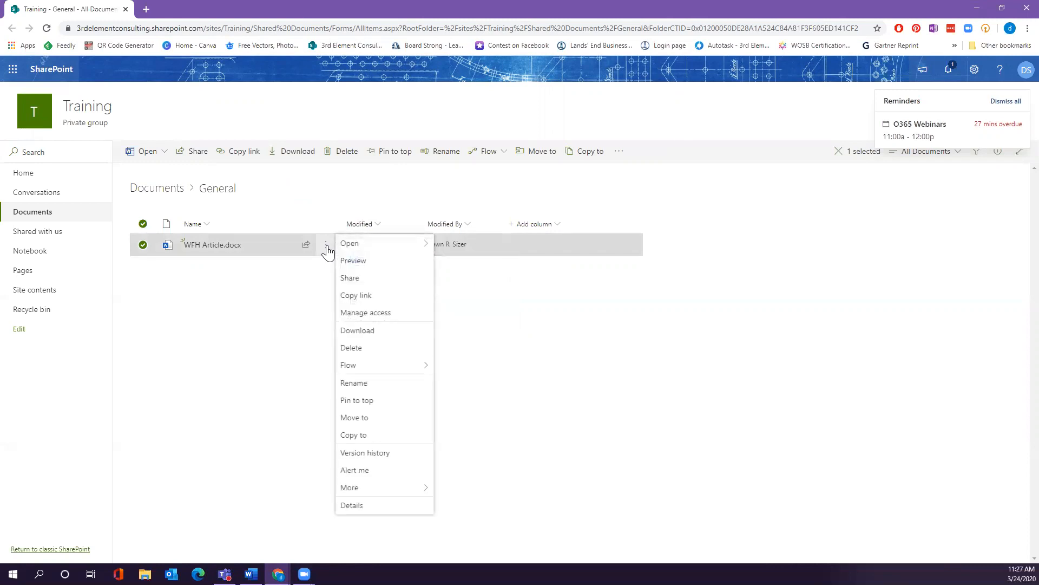
drag(327, 250, 331, 251)
drag(330, 250, 331, 252)
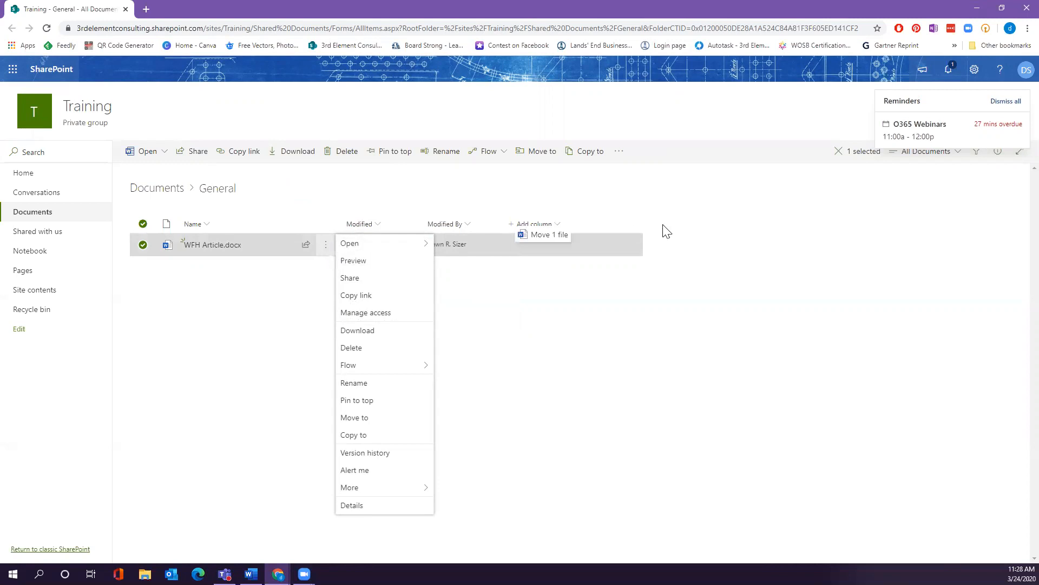
double_click(918, 17)
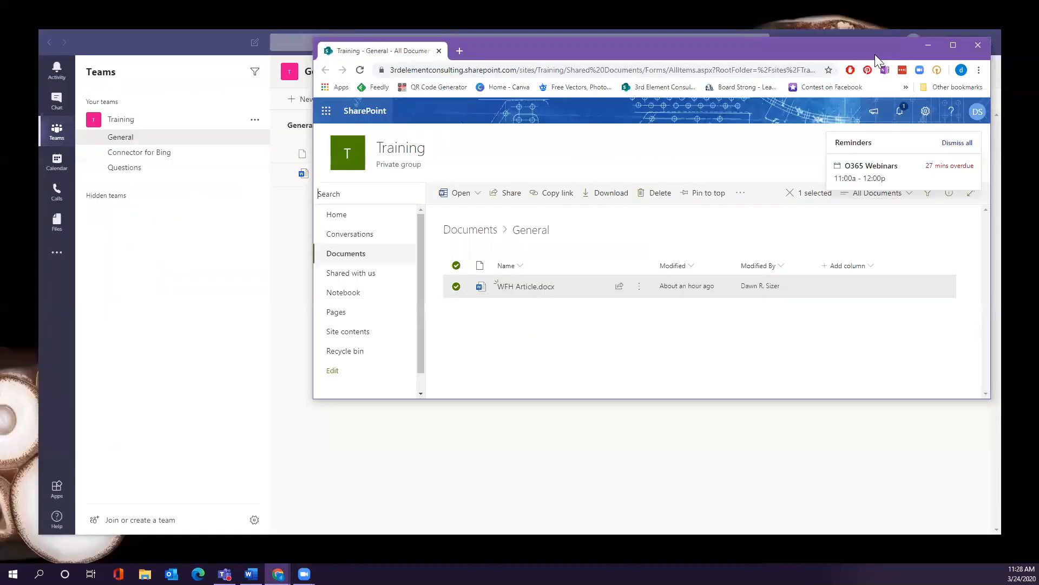
Close the SharePoint browser window and bring up Add a tab for the General channel.
click(978, 47)
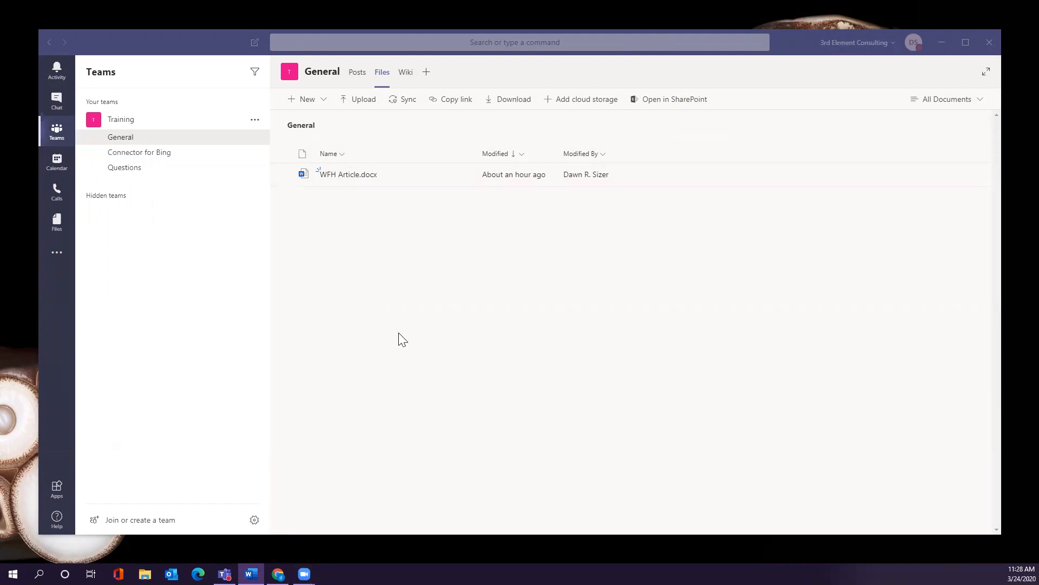
click(425, 75)
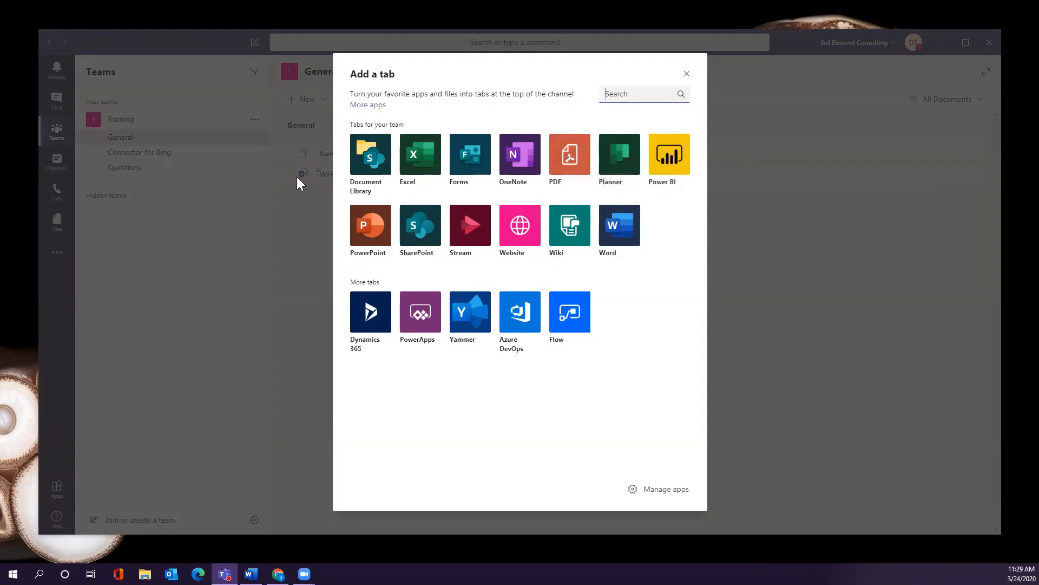
Try making WFH Article.docx and a Website into General channel tabs, cancelling each without adding.
click(687, 74)
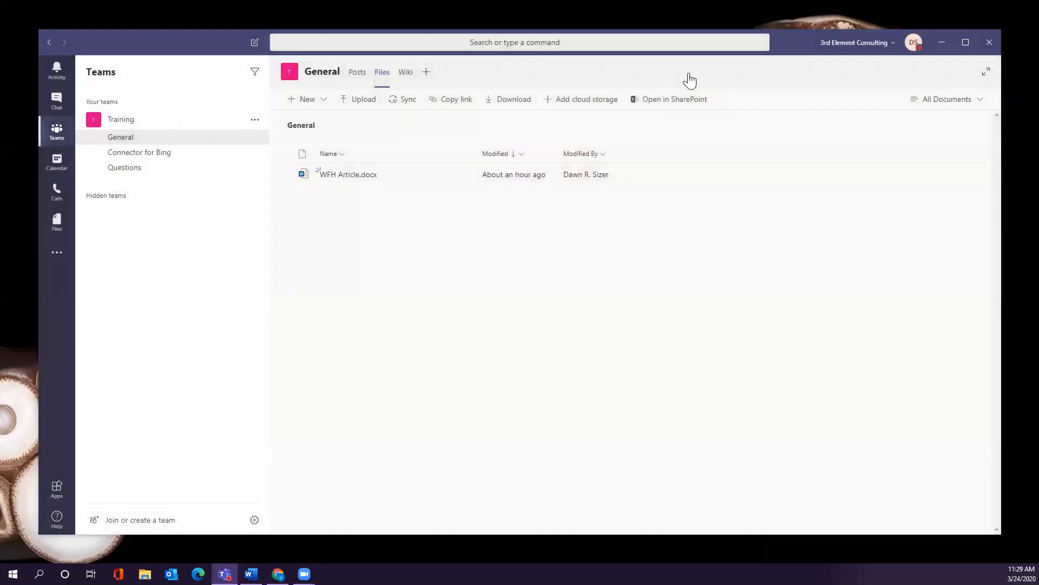
click(461, 176)
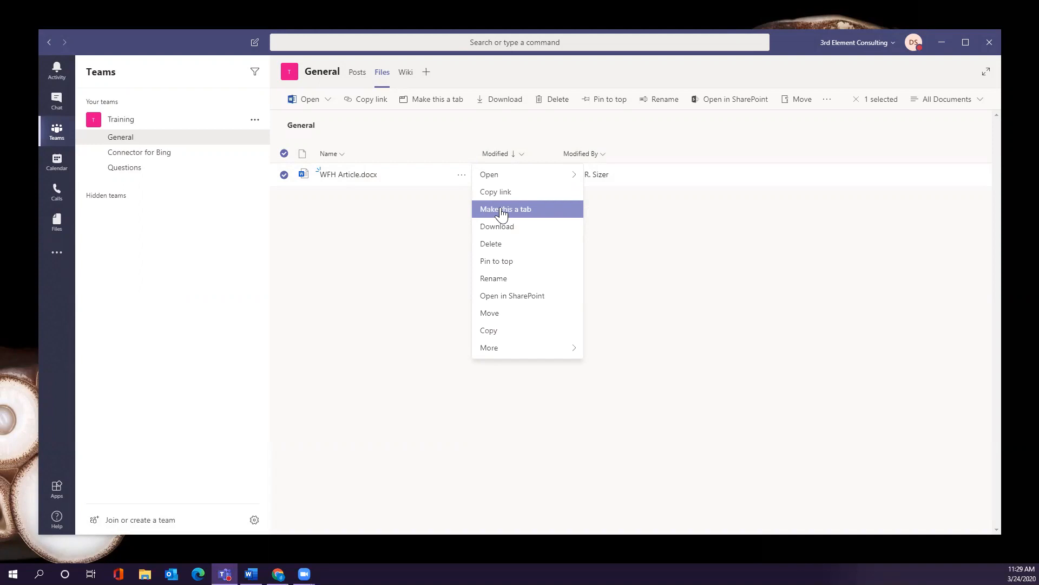
click(427, 76)
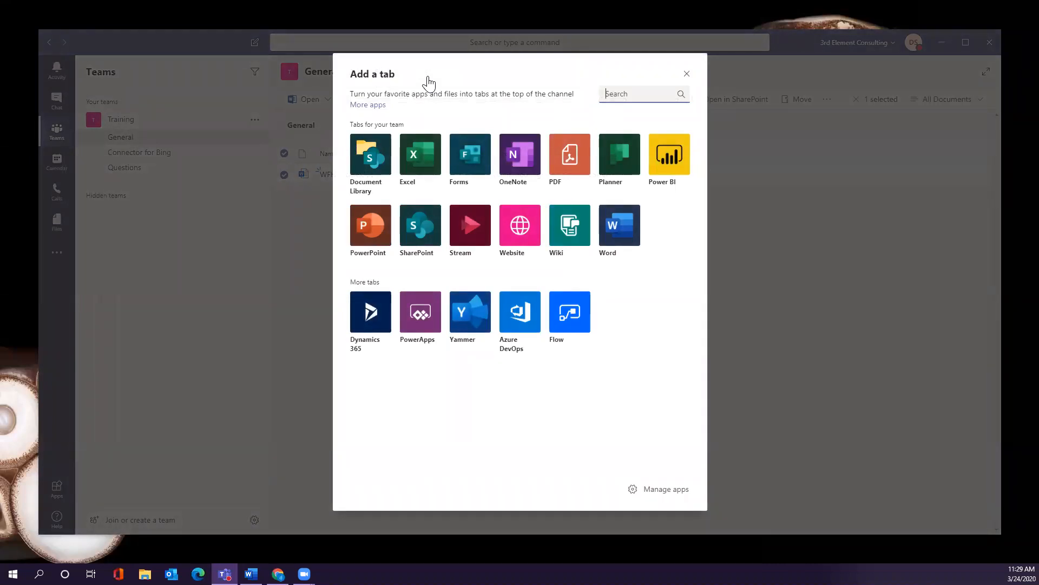
click(526, 234)
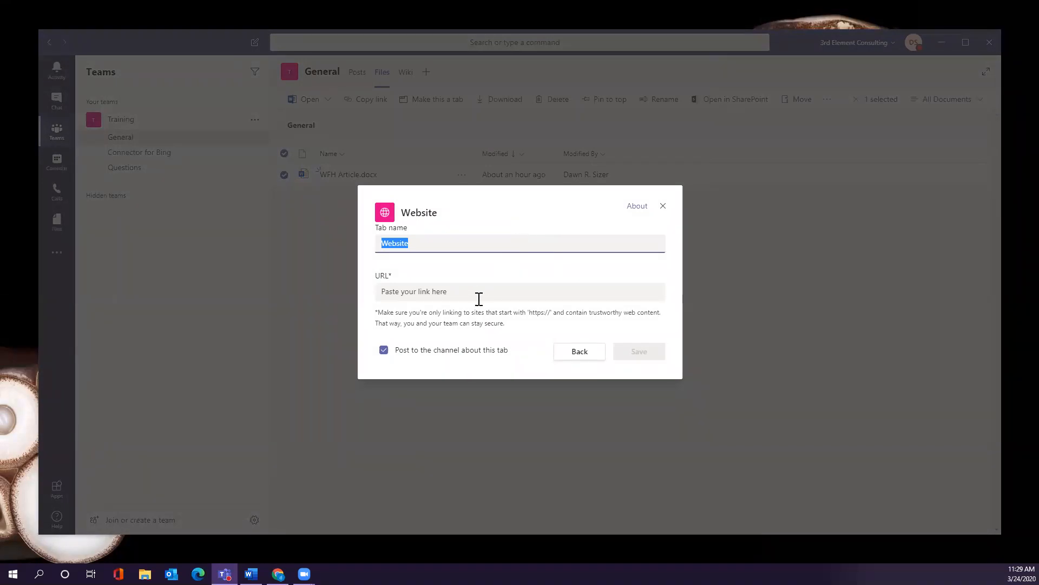
click(662, 207)
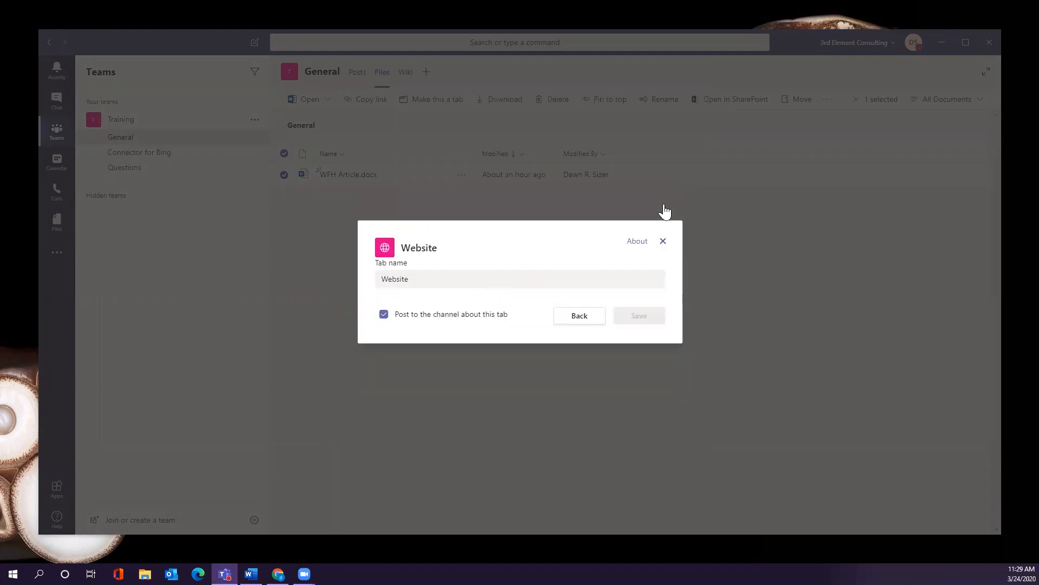
click(422, 73)
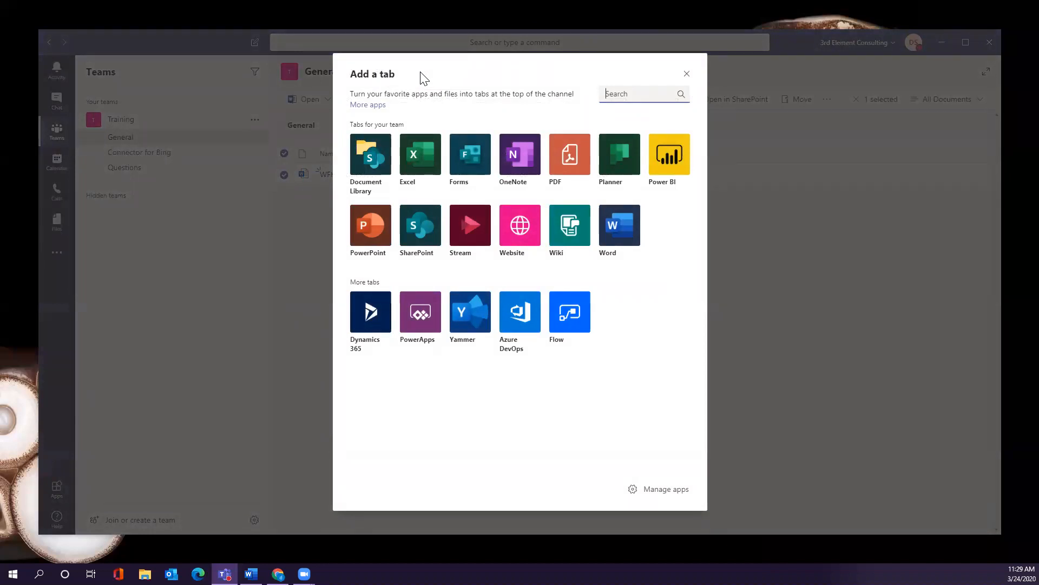
click(687, 74)
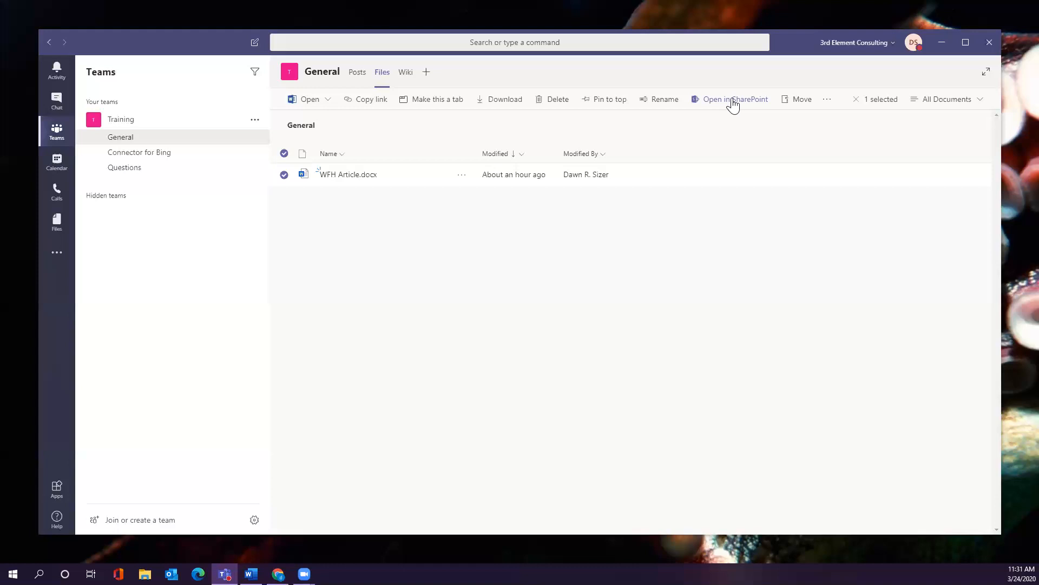
View the Training team's General channel posts, then return to its Files tab showing WFH Article.docx.
click(132, 142)
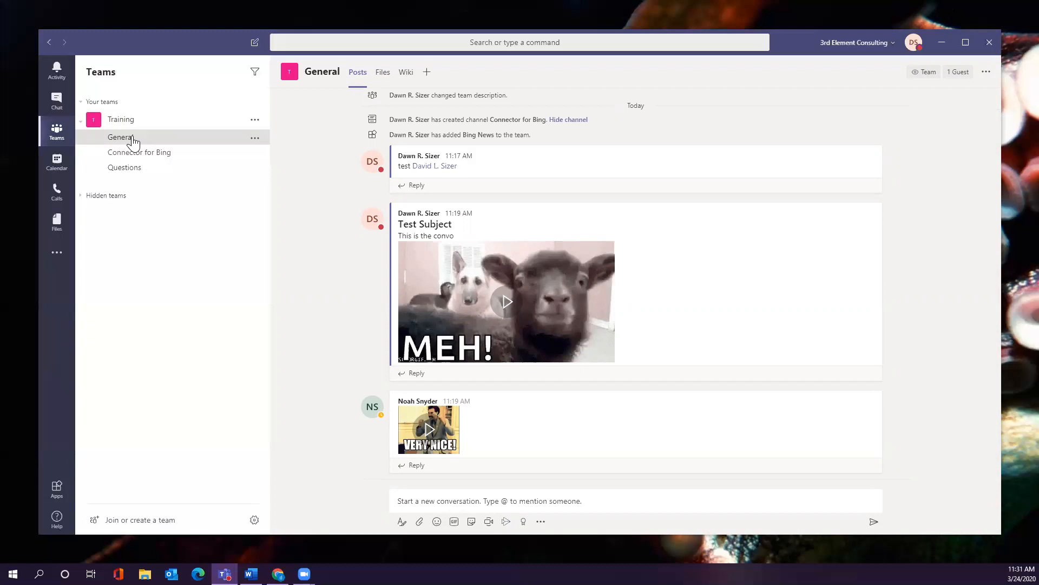
click(382, 76)
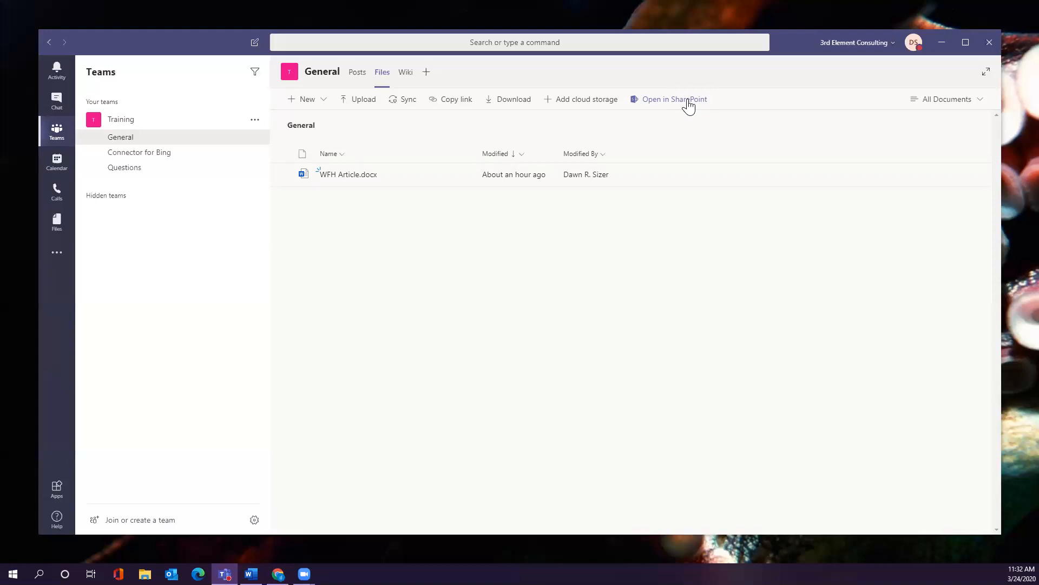
Open the General channel's Documents folder in SharePoint and restore the browser window to a smaller size.
click(688, 103)
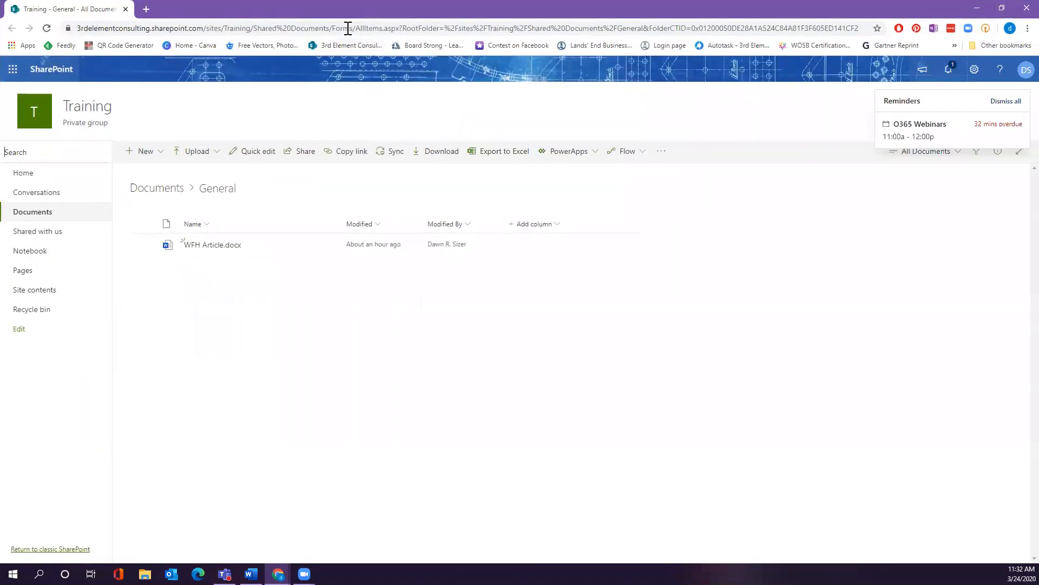
double_click(339, 18)
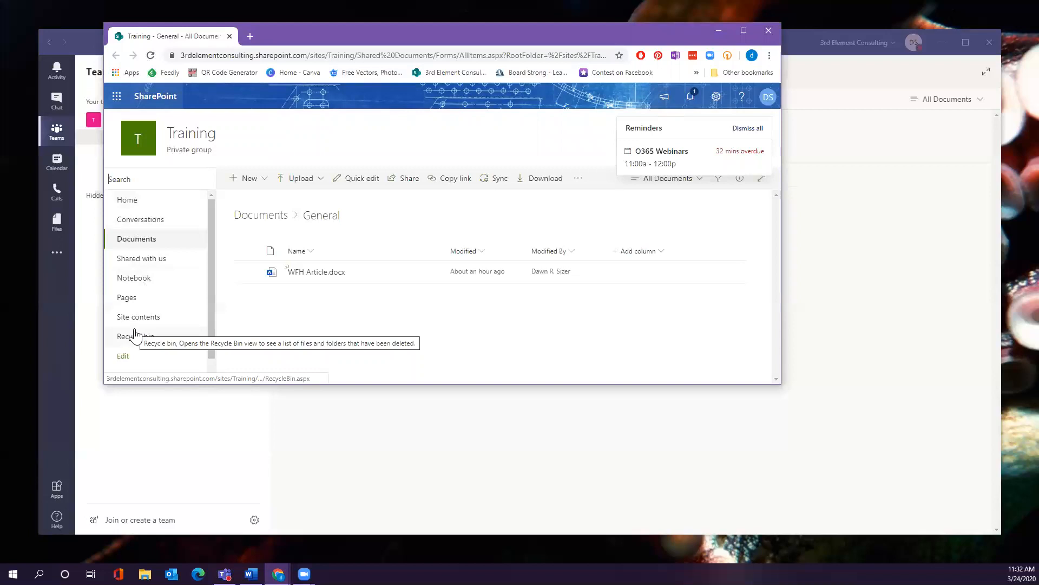
Dismiss the webinar reminder and bring up the action list for WFH Article.docx.
click(748, 130)
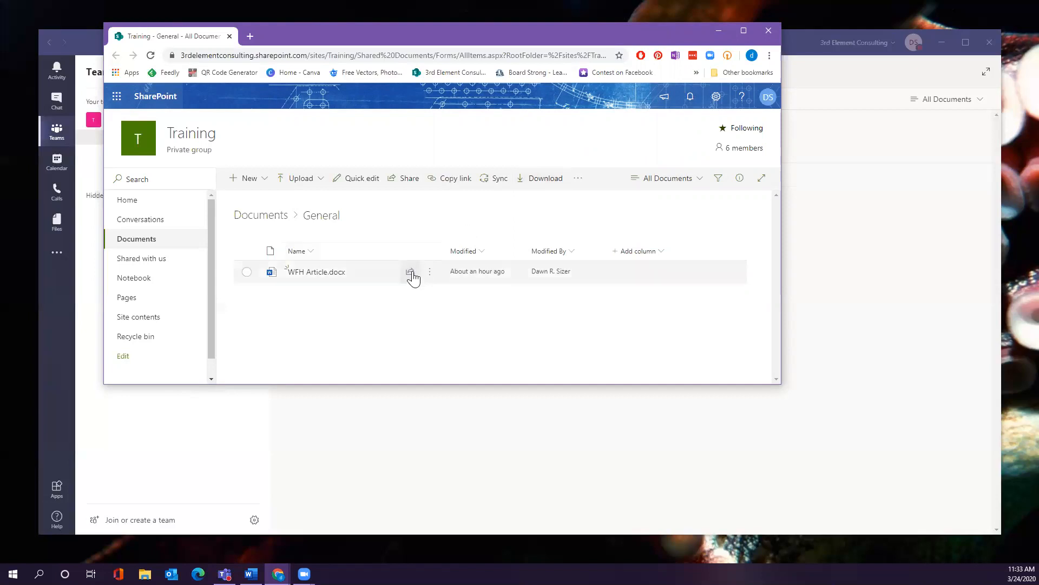
click(427, 274)
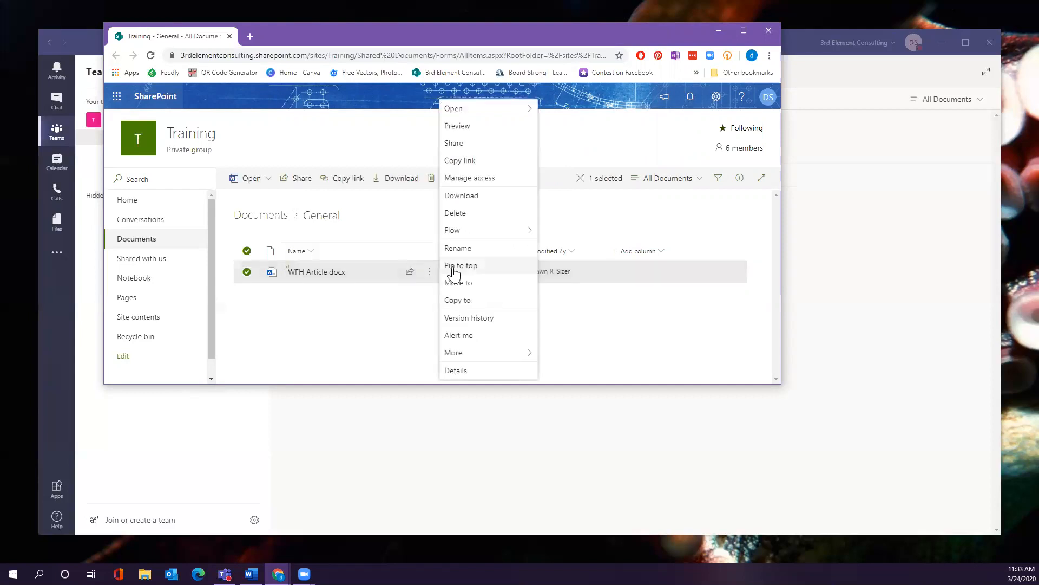
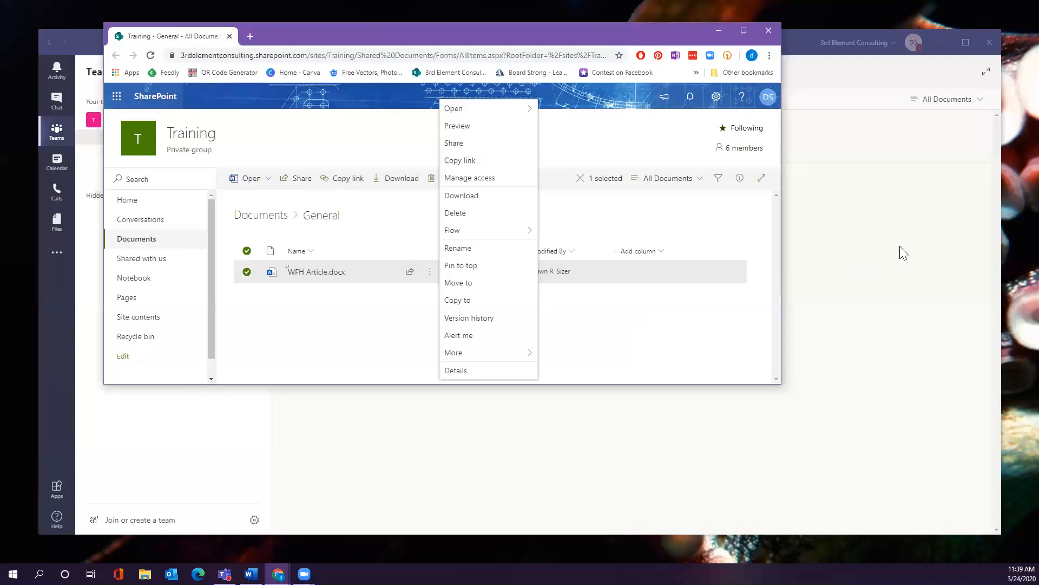
Close the SharePoint browser window and open the General channel's Wiki tab with its blank Untitled page.
drag(282, 32, 295, 90)
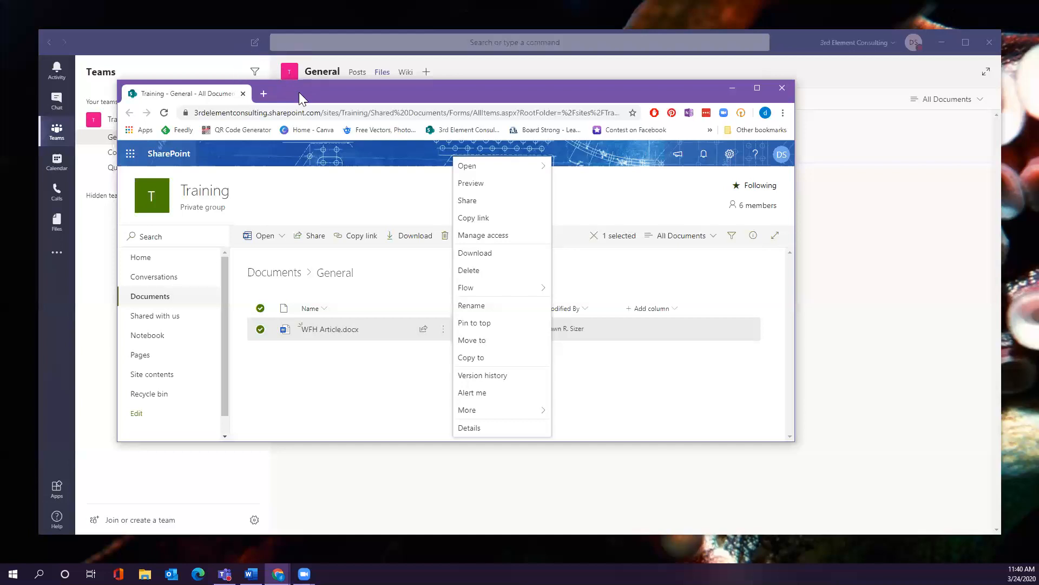
drag(299, 92, 473, 74)
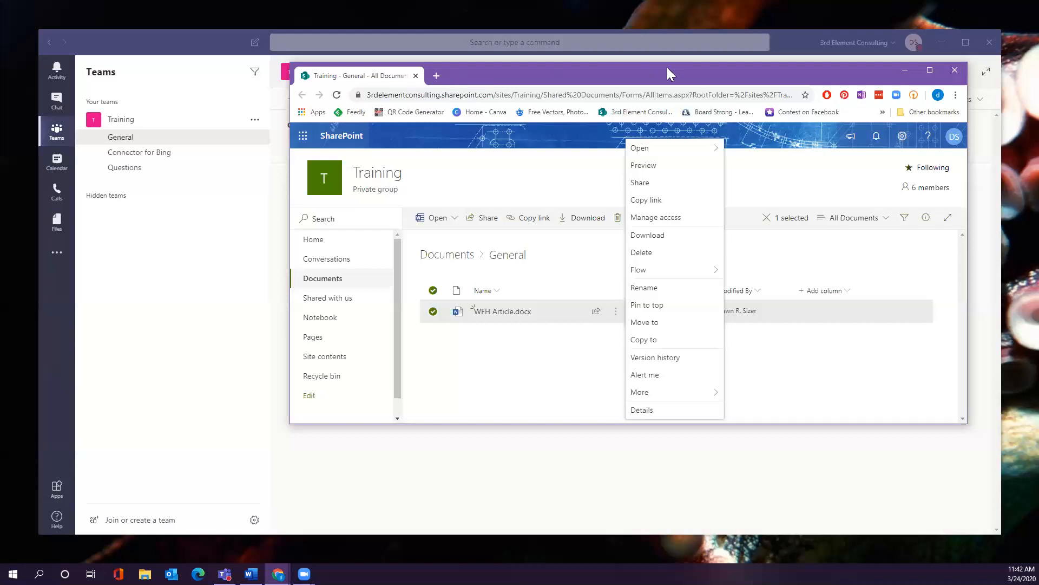
click(956, 70)
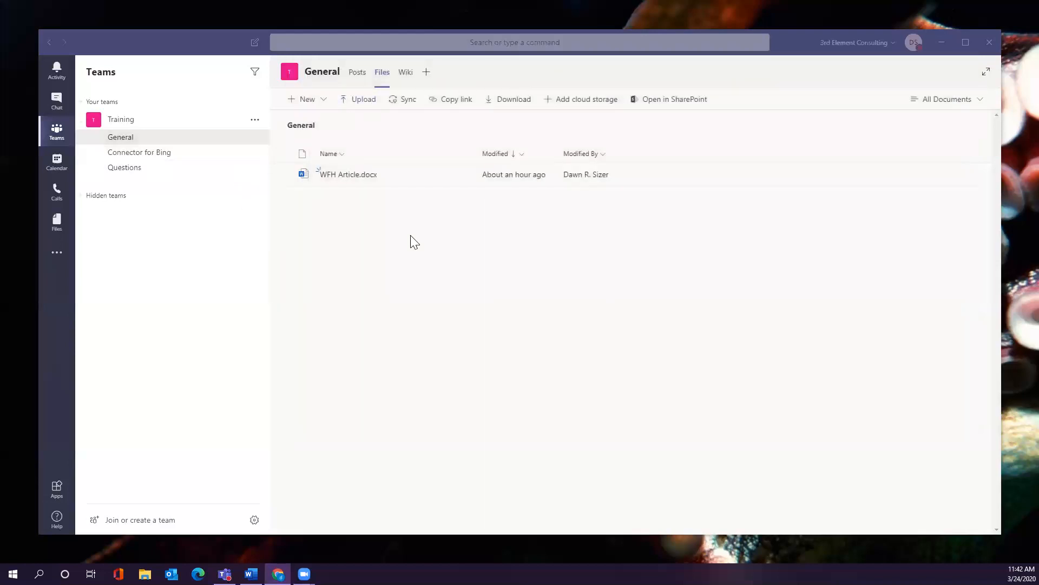
click(157, 139)
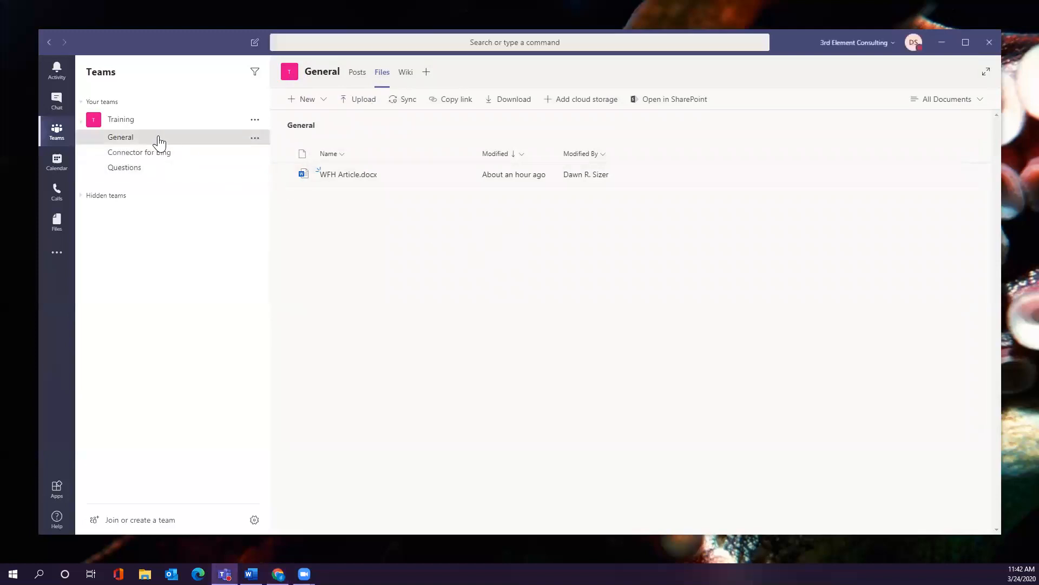
click(410, 76)
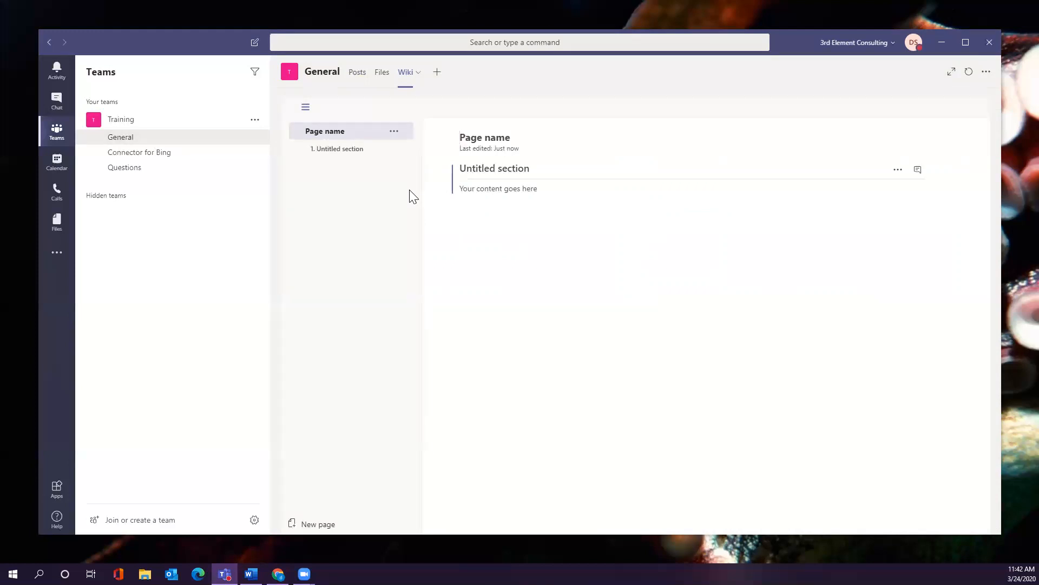
View the Wiki tab's Rename and Remove options without changing anything, then expand the hidden teams list.
click(422, 75)
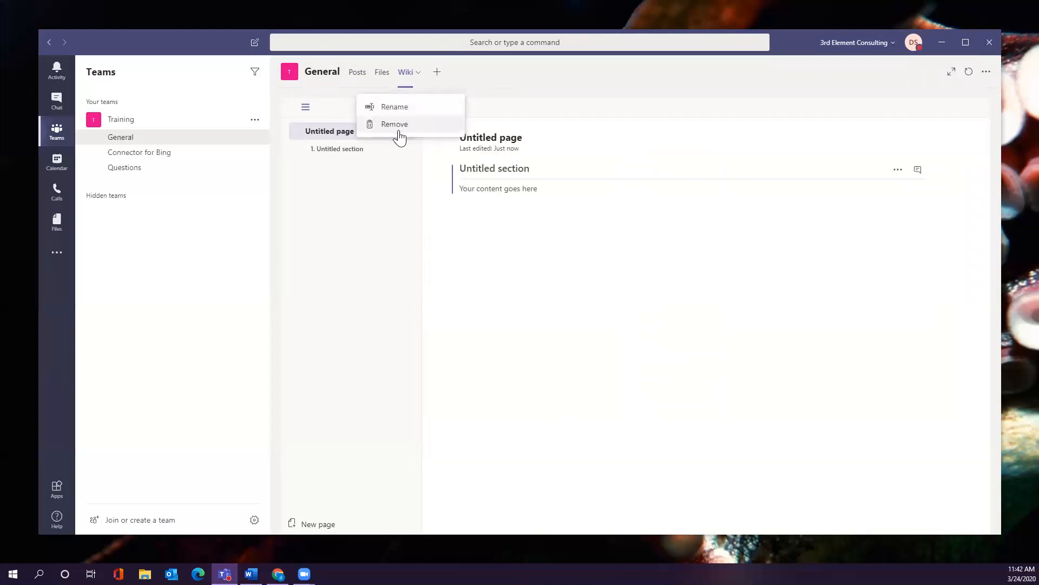
click(517, 74)
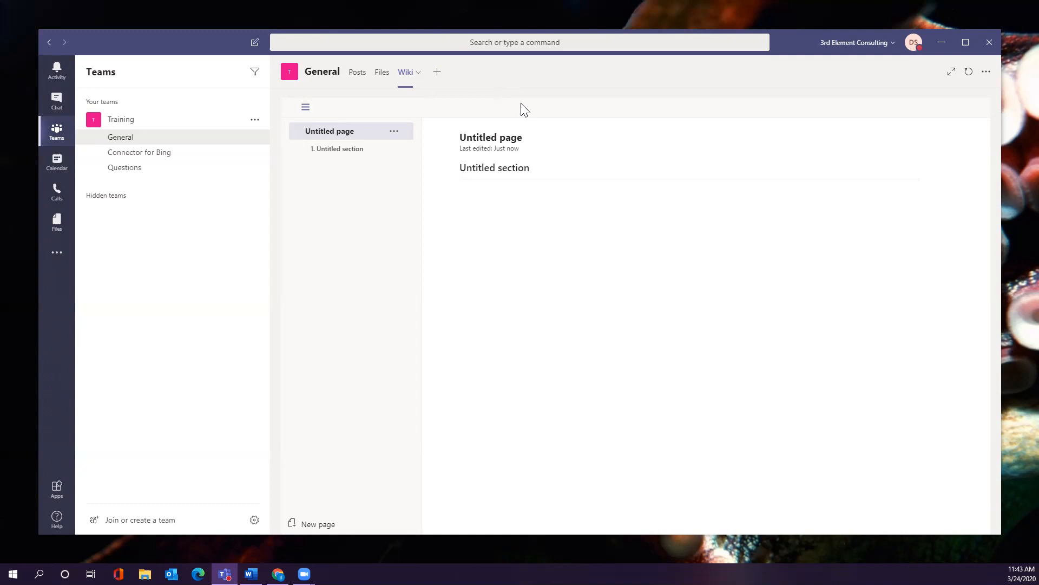
click(81, 198)
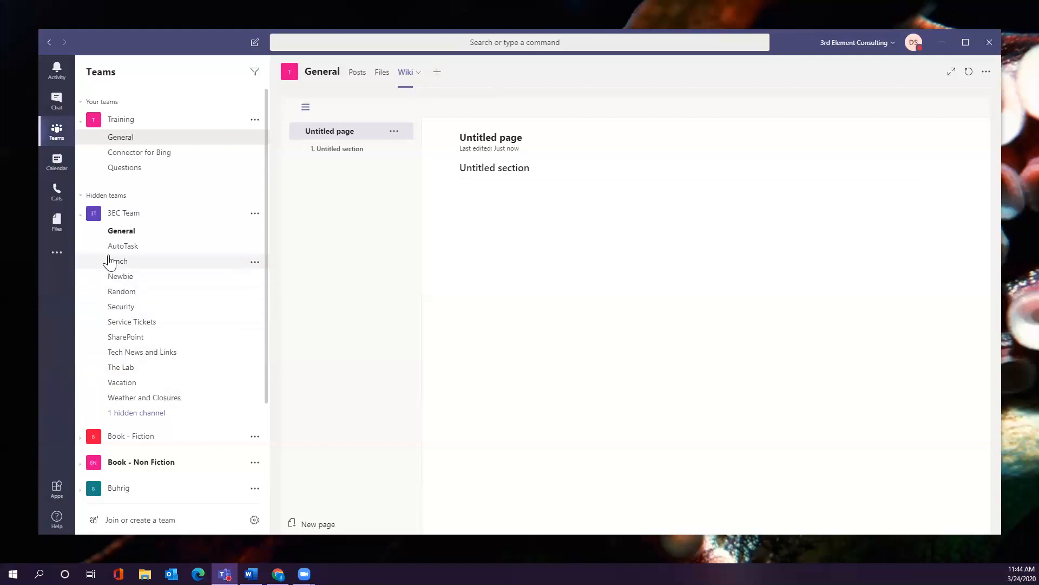
click(81, 218)
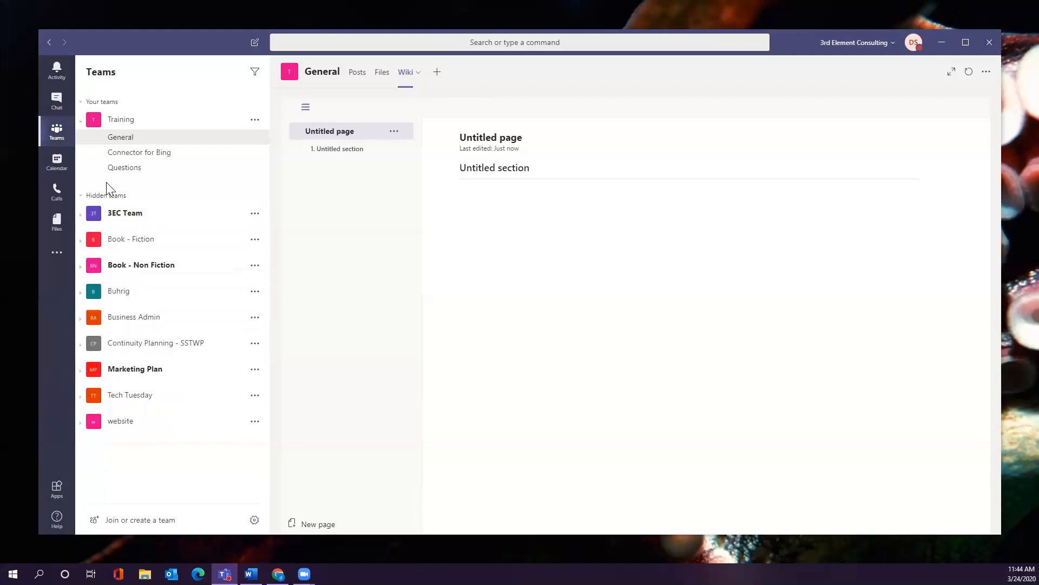
click(80, 196)
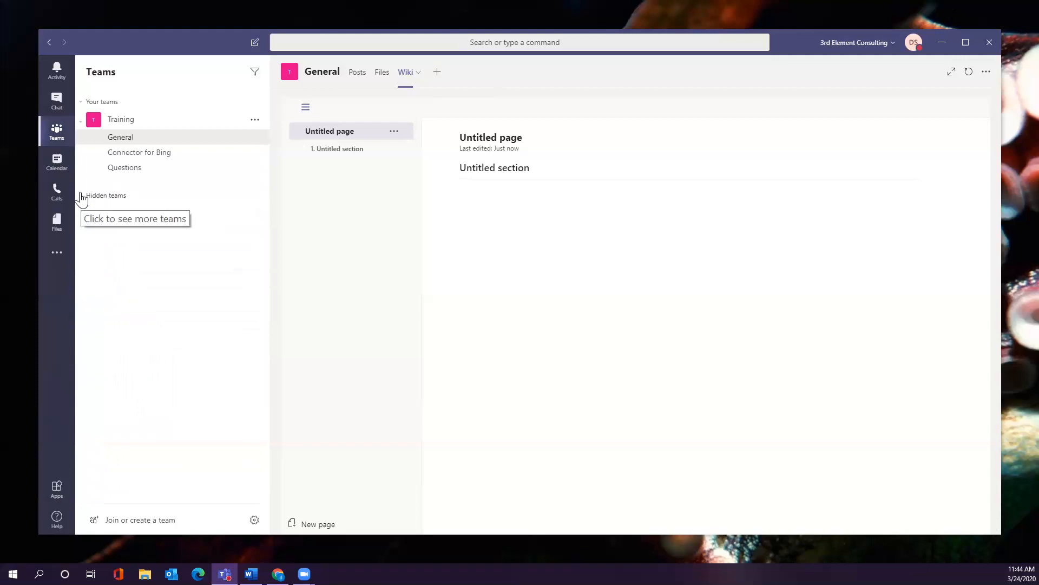